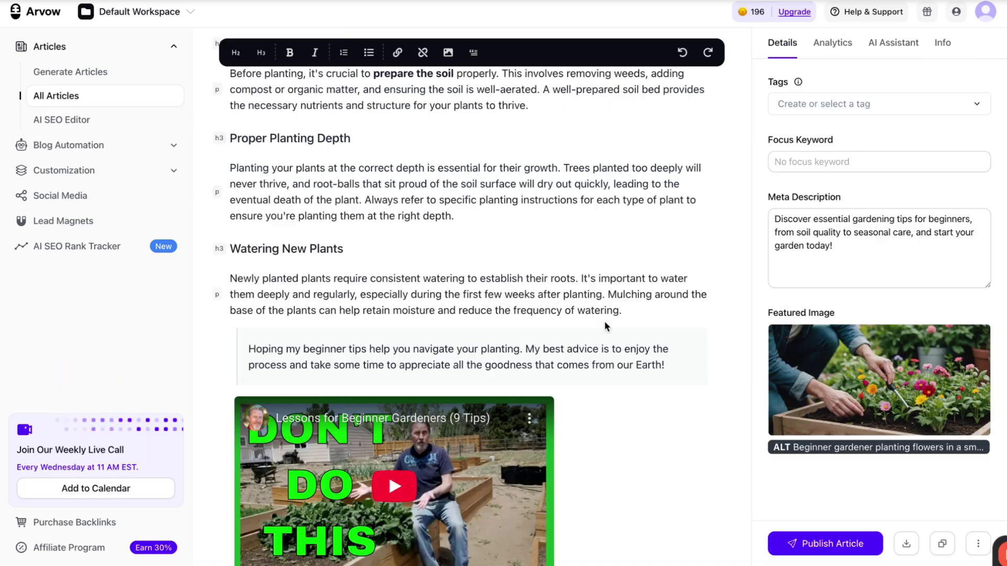
Open the AI Assistant chat in the right sidebar beside the gardening article
scroll(605, 321, down, 1)
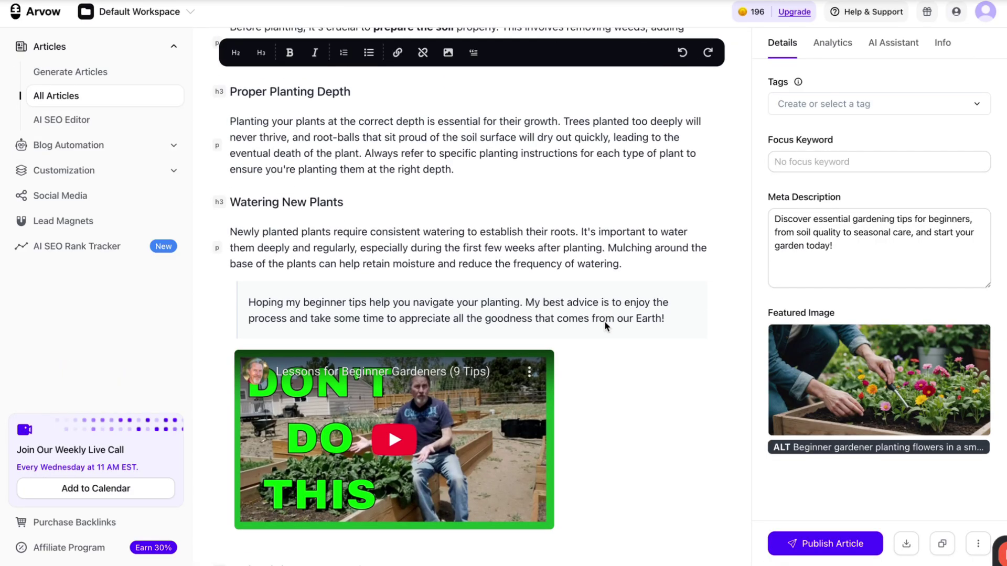
click(887, 50)
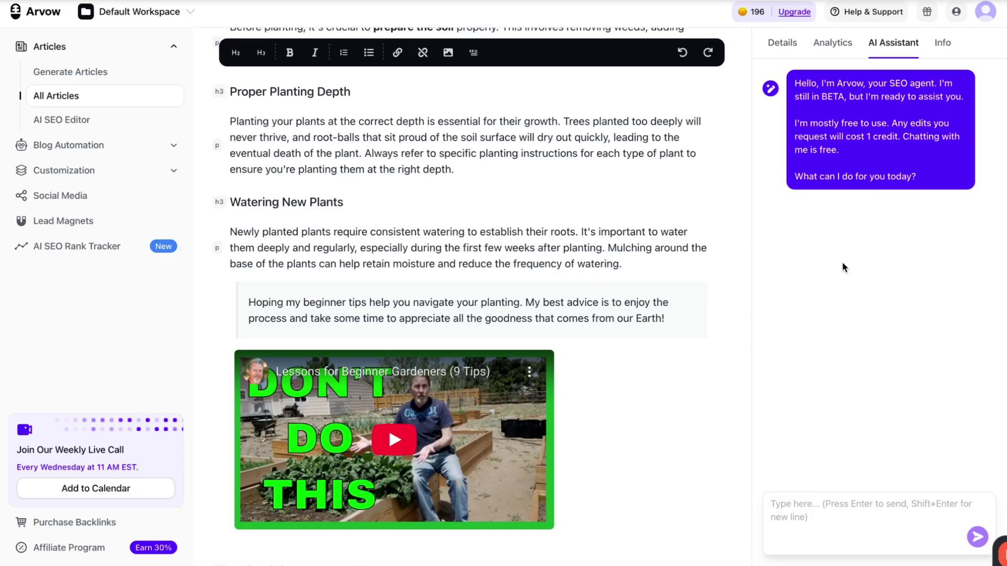
Add all four suggested external links to the Proper Planting Depth paragraph, e.g. 'correct depth is'
triple_click(471, 165)
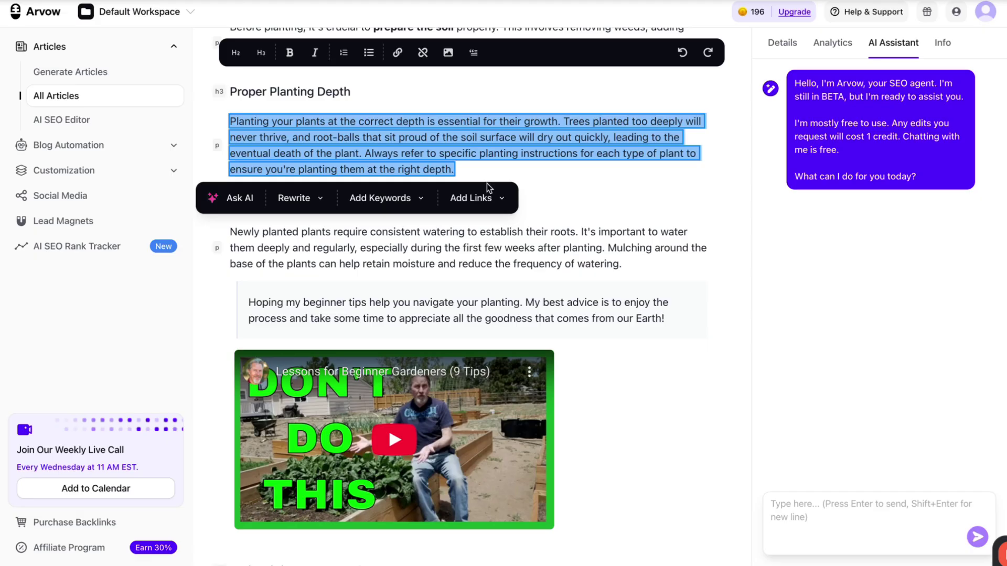
click(480, 198)
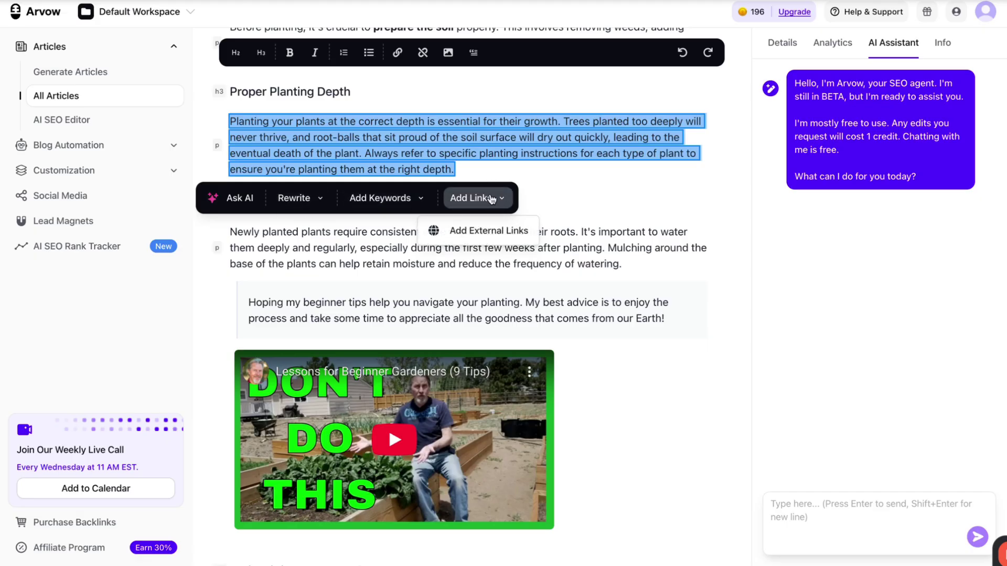
click(483, 234)
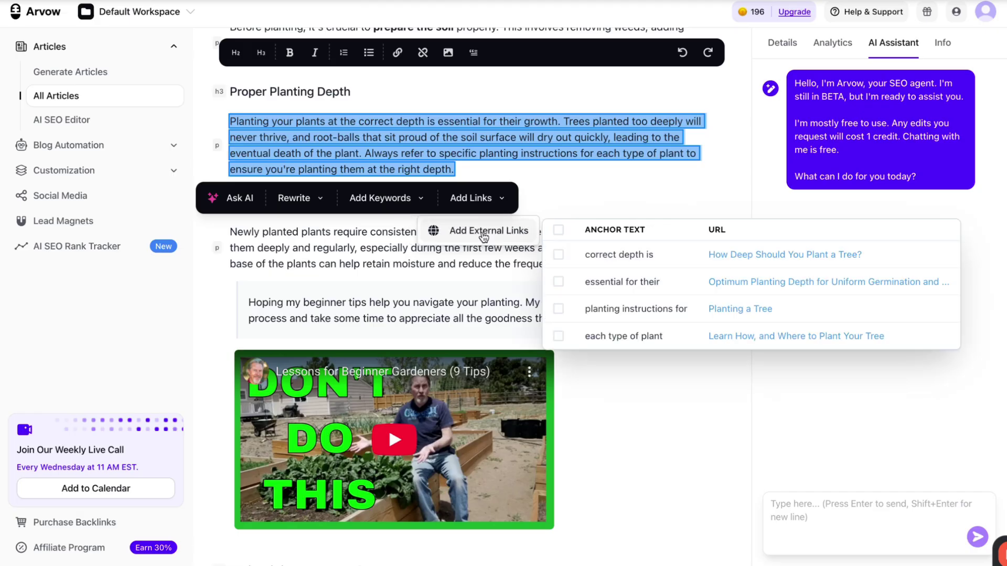
click(558, 254)
click(558, 284)
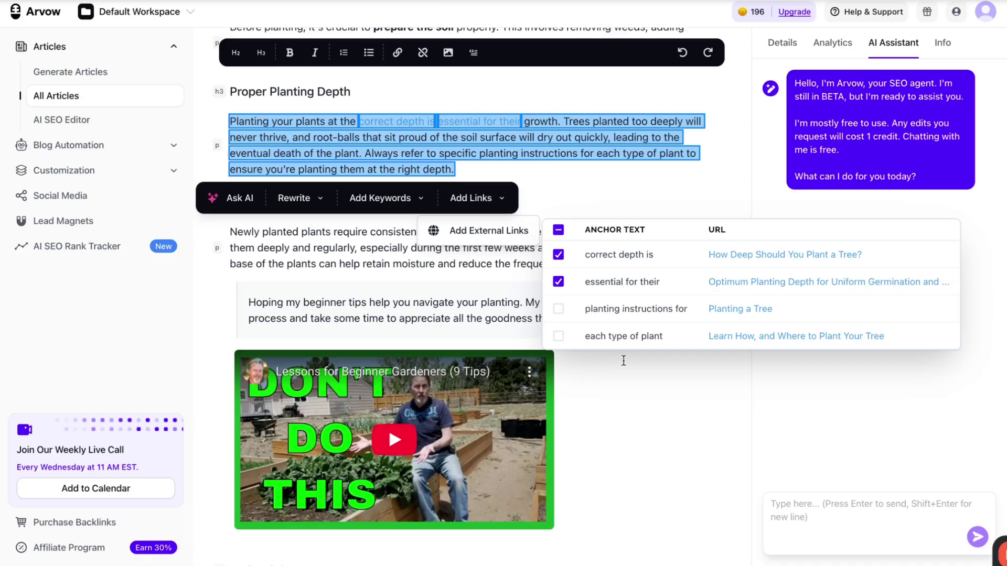
click(558, 309)
click(558, 337)
click(570, 174)
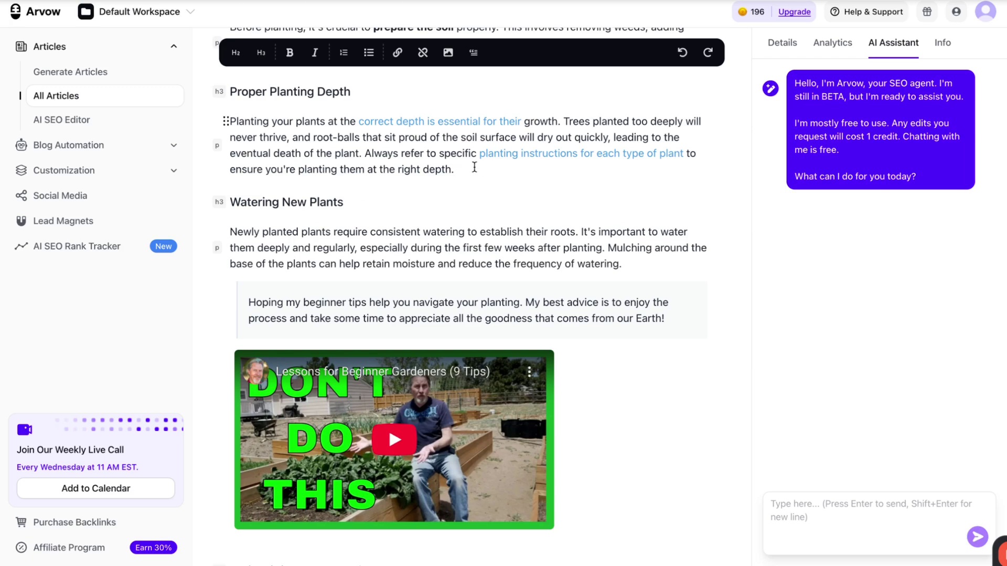
Generate a Watering New Plants rewrite that weaves in the keyword 'gardening tool 9000'
scroll(474, 167, down, 1)
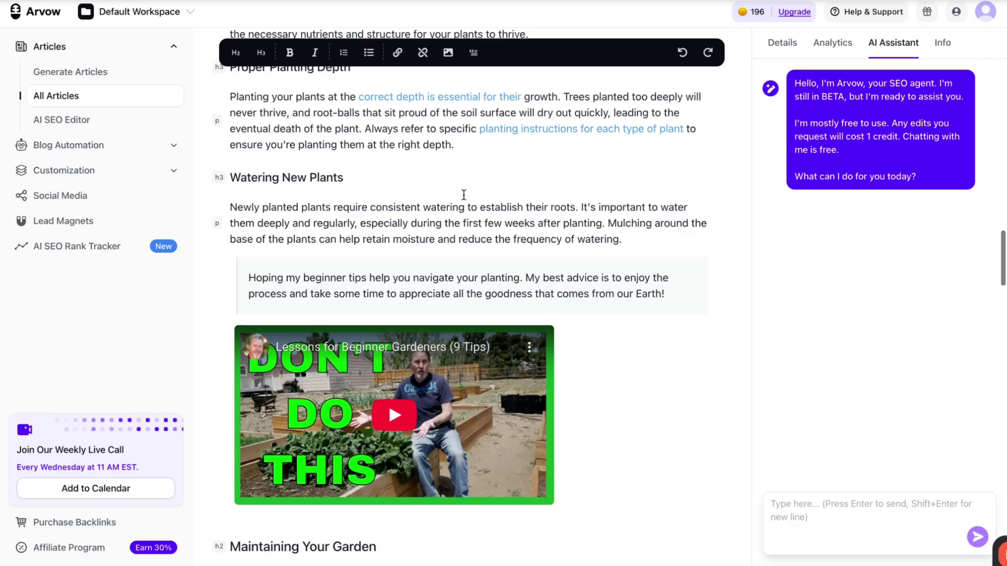
triple_click(461, 217)
click(454, 268)
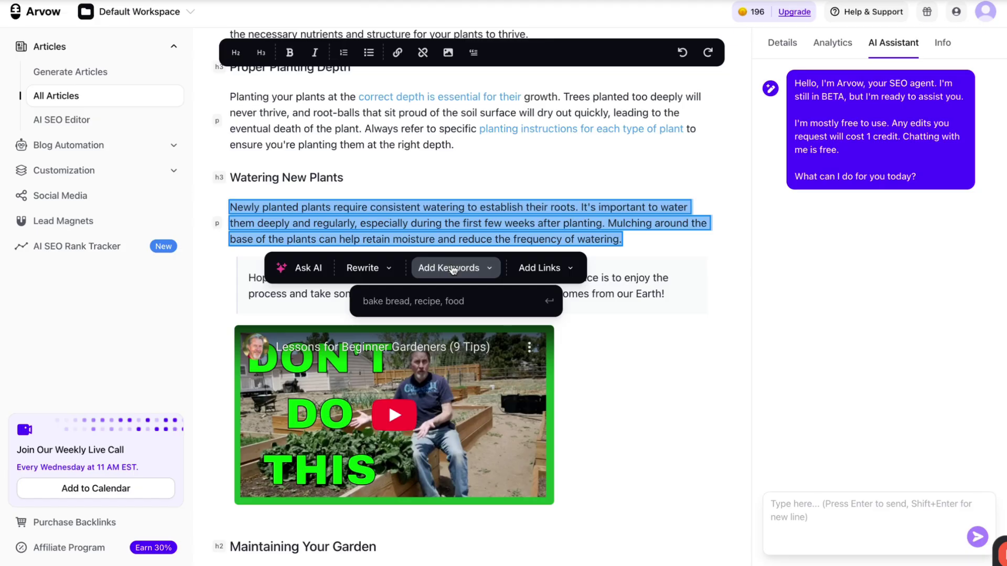
click(429, 292)
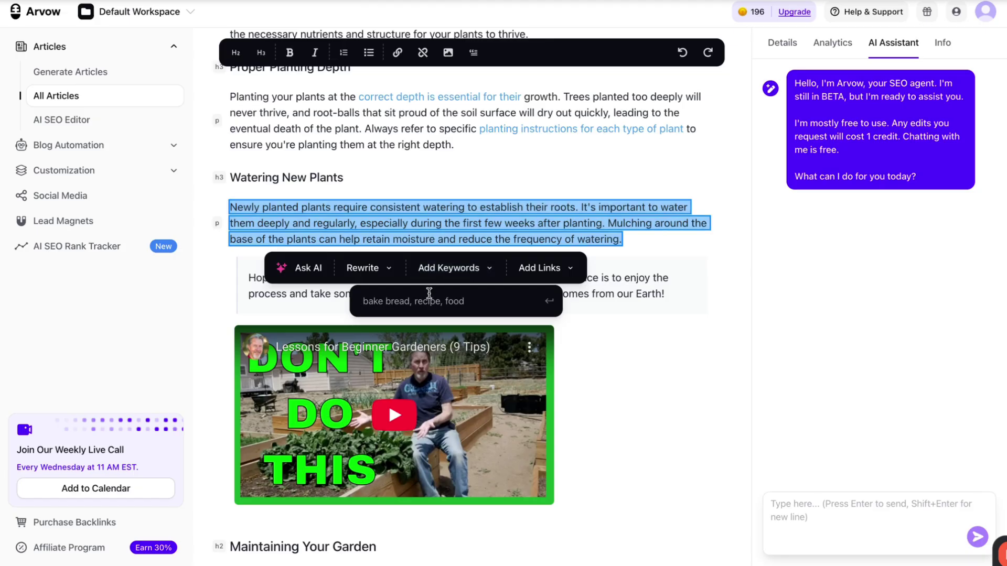
text(gardening tool )
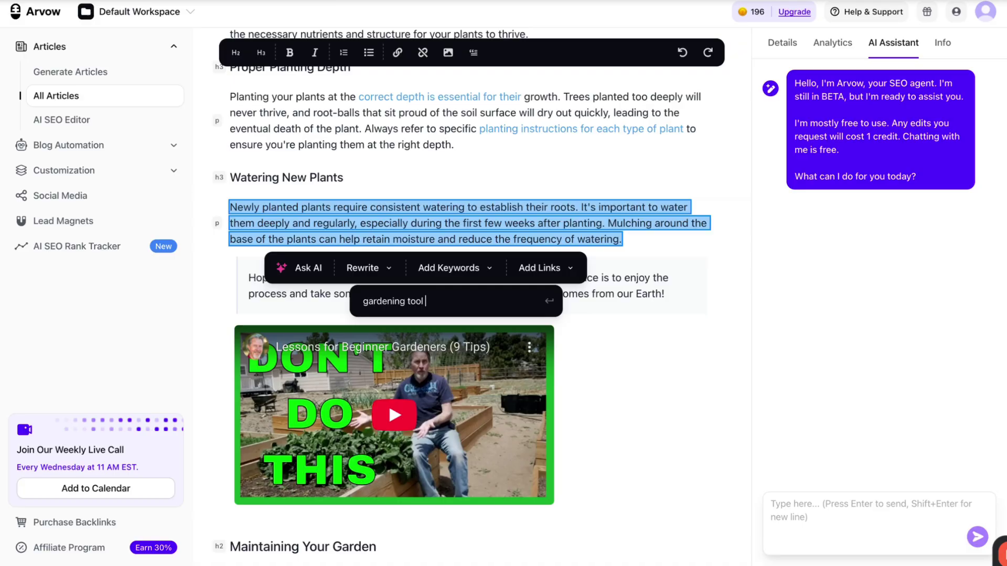
text(9000, best)
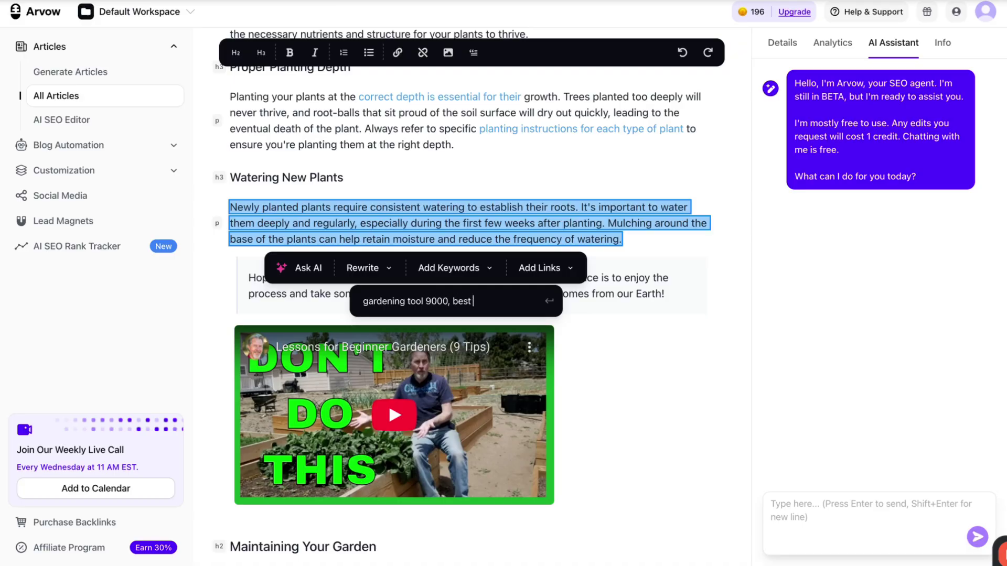
text( gardneing tools for beginers)
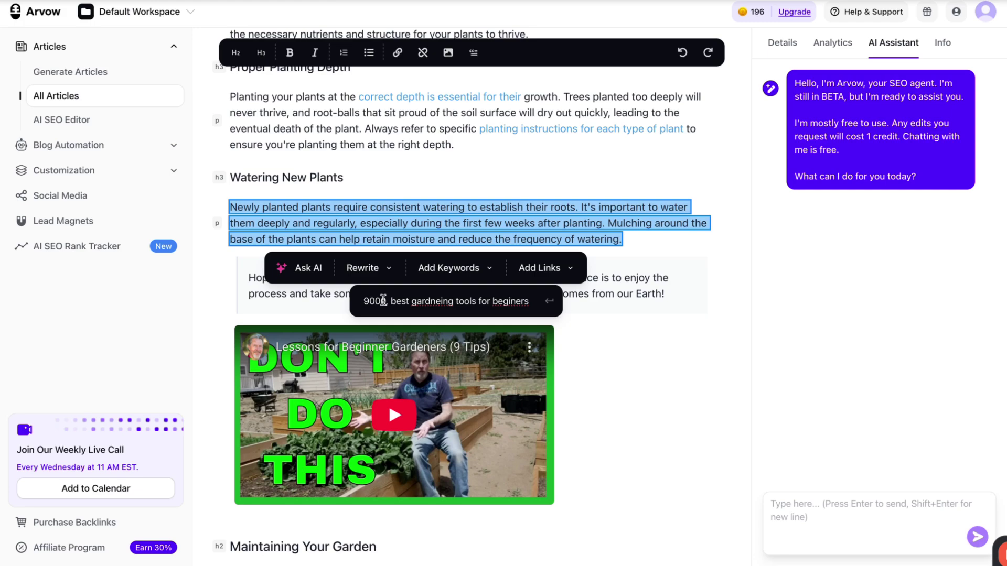
drag(383, 301, 451, 301)
click(449, 302)
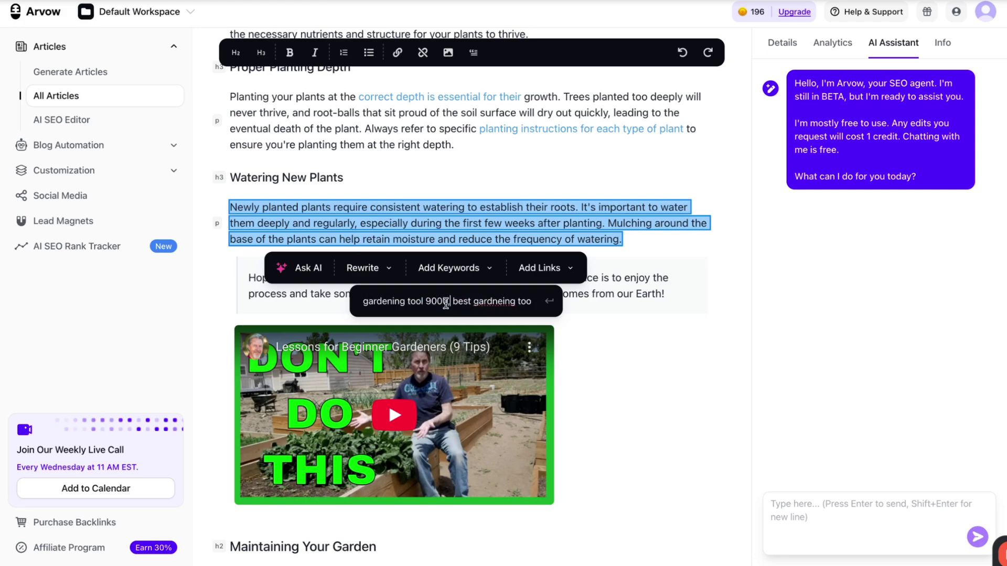
drag(449, 302, 567, 301)
key(BackSpace)
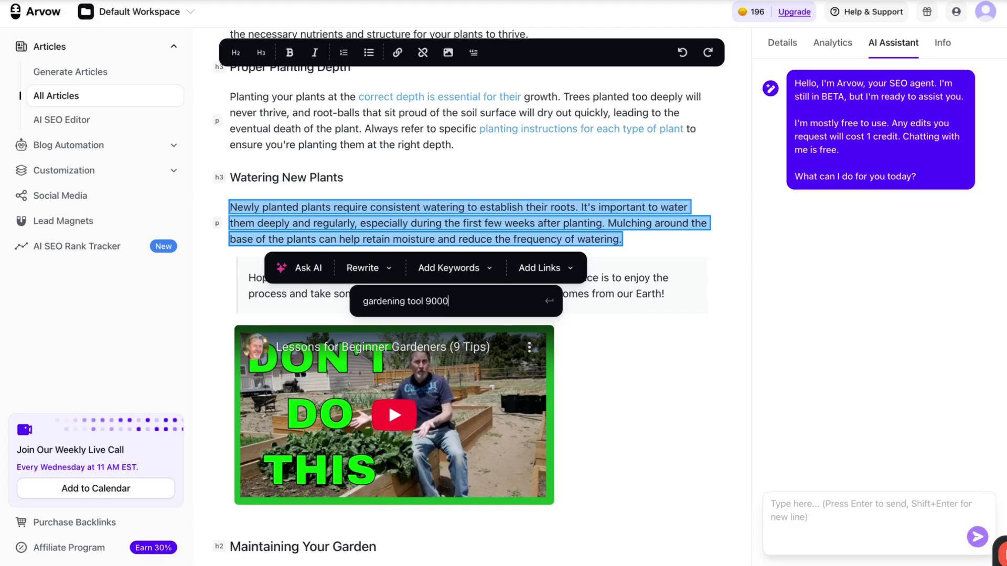
click(544, 302)
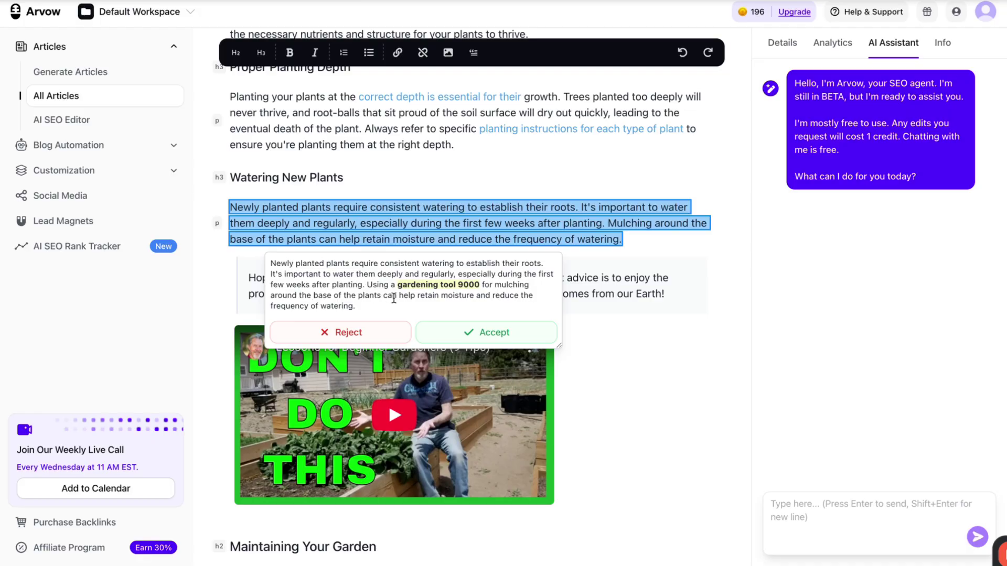
Accept the keyword rewrite, then expand the consistent-watering paragraph with Make Longer
click(449, 333)
scroll(453, 312, down, 5)
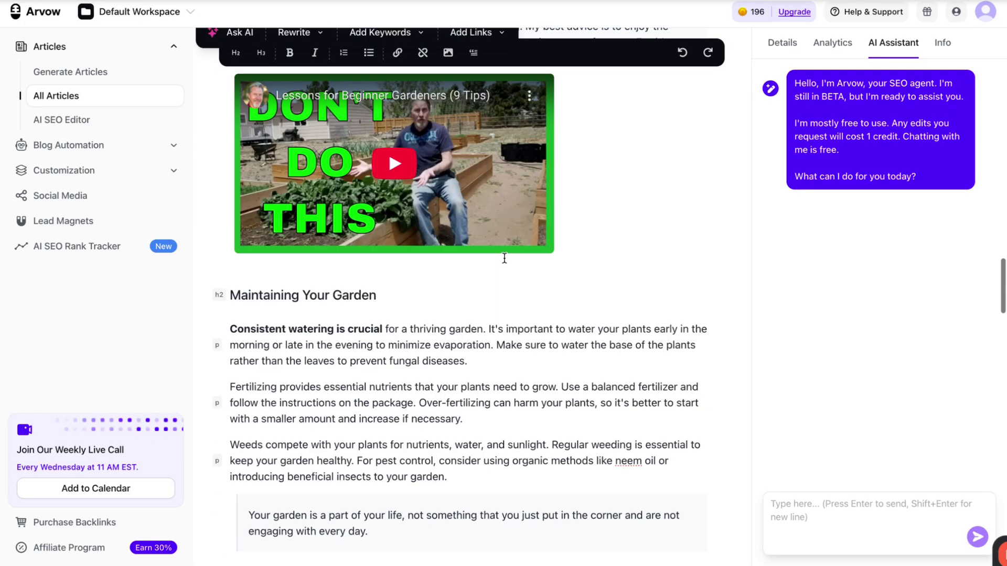
triple_click(412, 284)
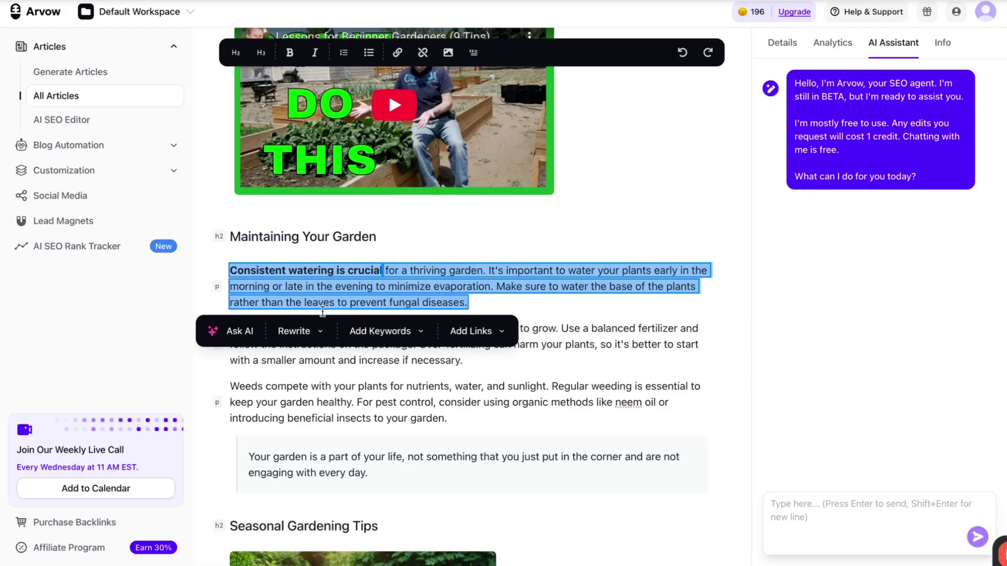
click(285, 332)
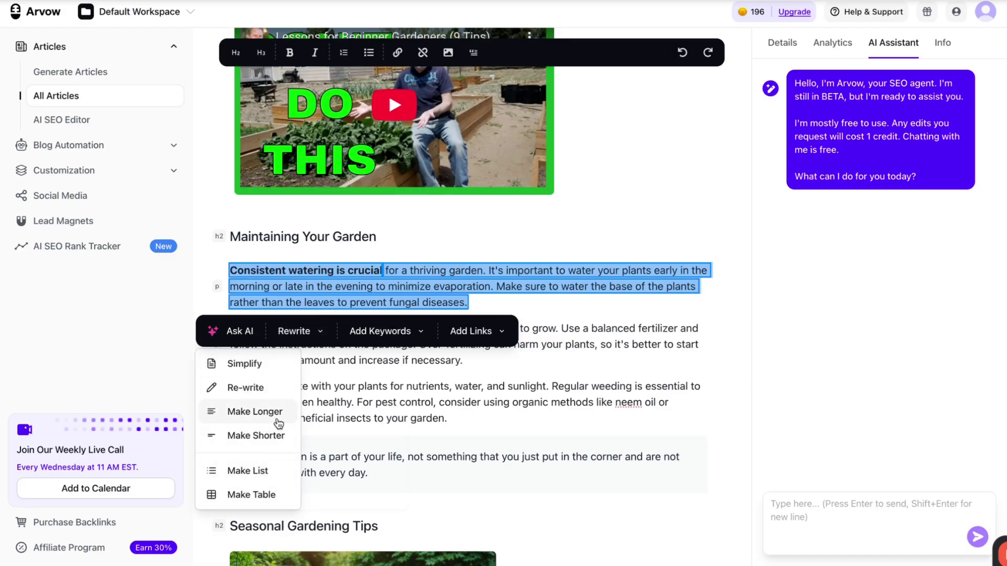
click(255, 412)
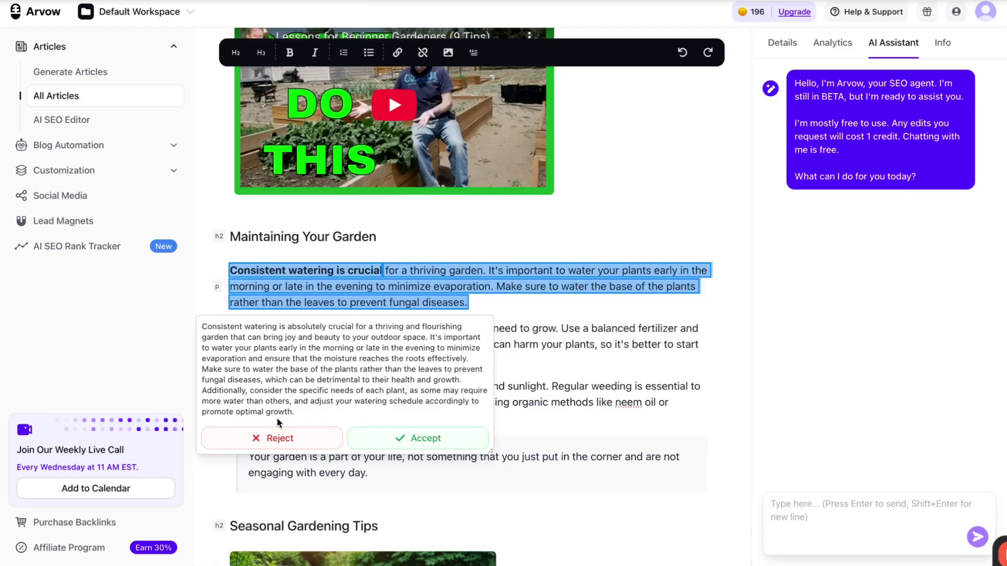
click(407, 438)
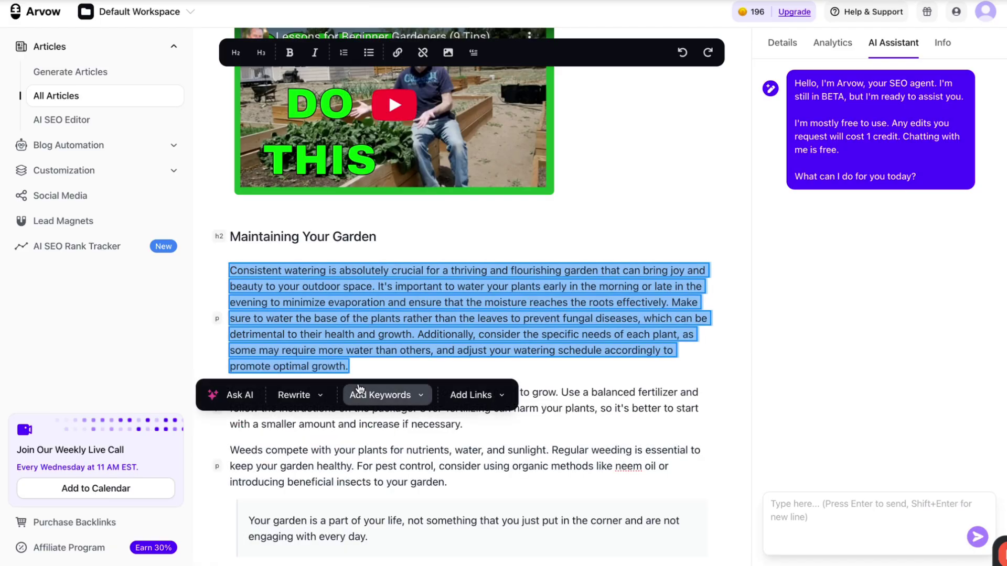
Try a list version of the watering paragraph and reject it
click(321, 398)
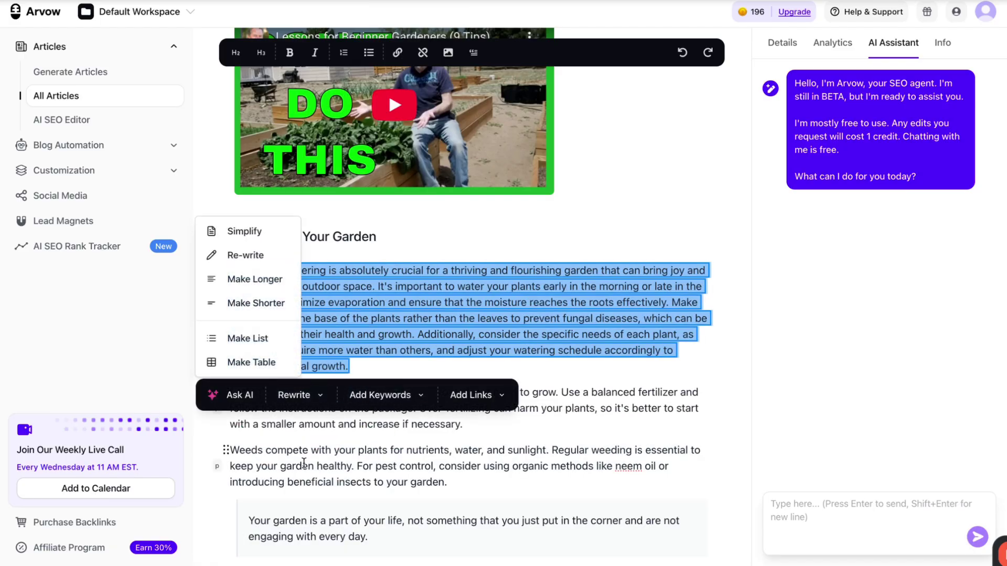
click(273, 340)
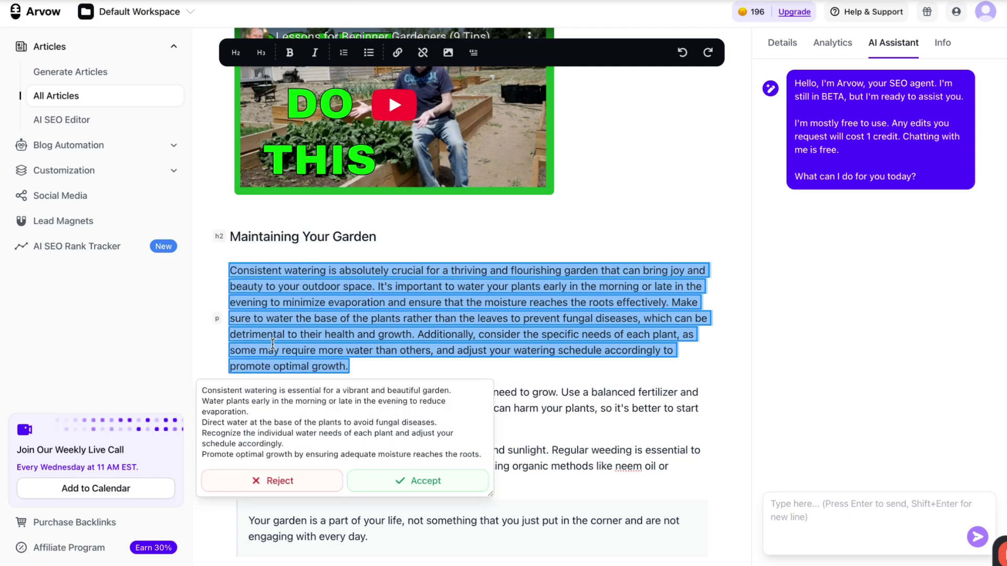
click(260, 481)
Draft an Ask AI request to tailor the paragraph to beginner gardeners, then discard it unsent
click(242, 395)
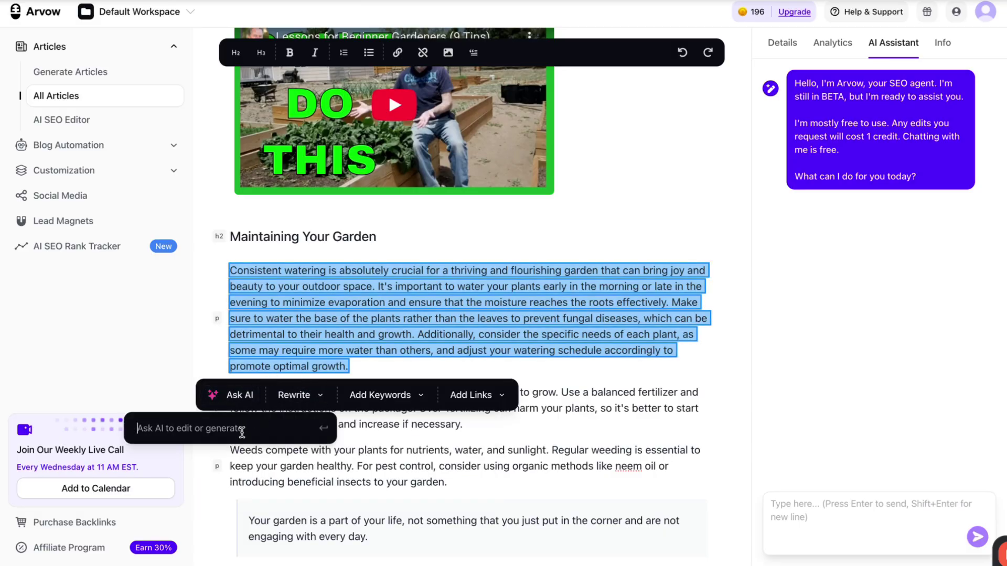
text(make sure )
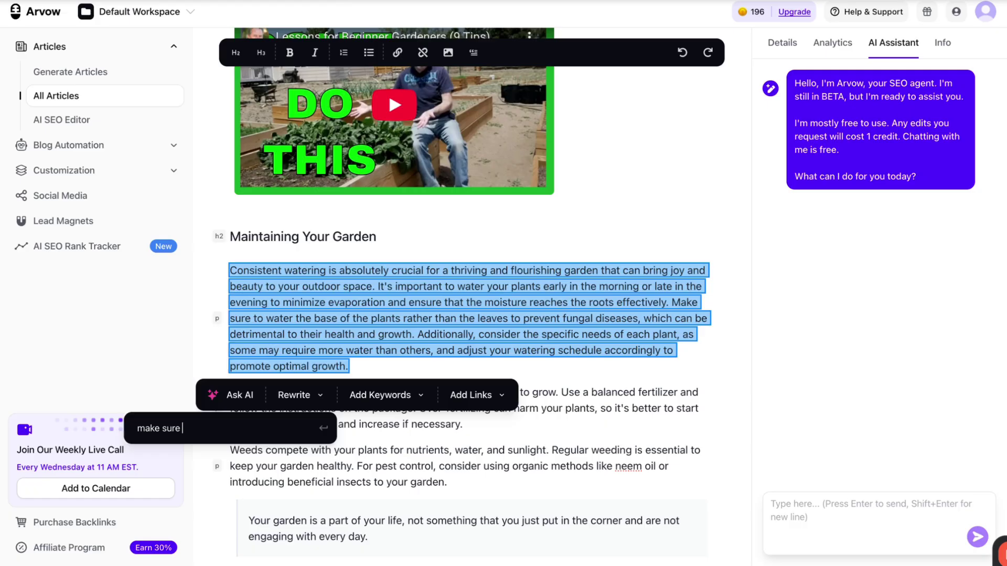
text(every word rymes with organge)
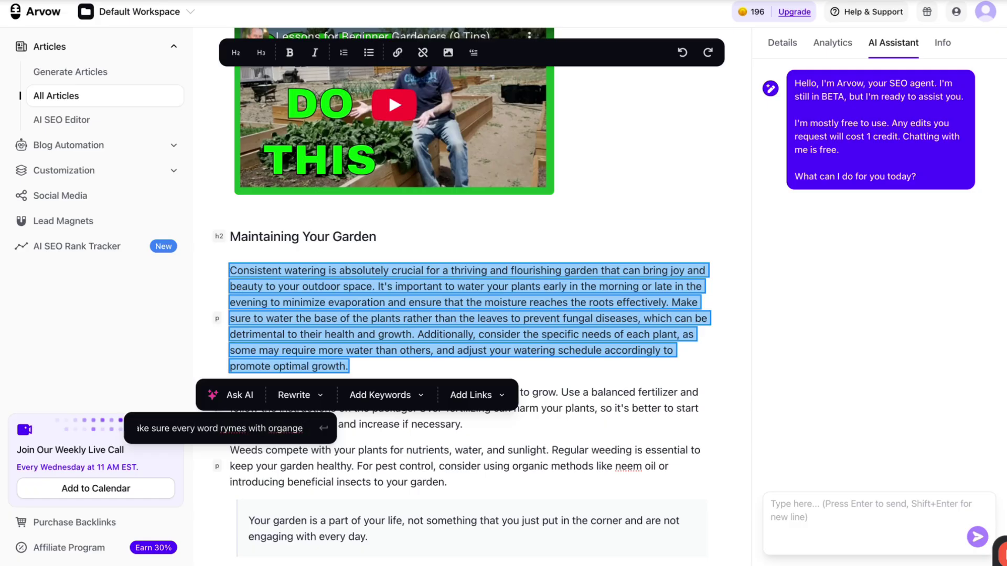
key(ctrl+a)
text(write this mor)
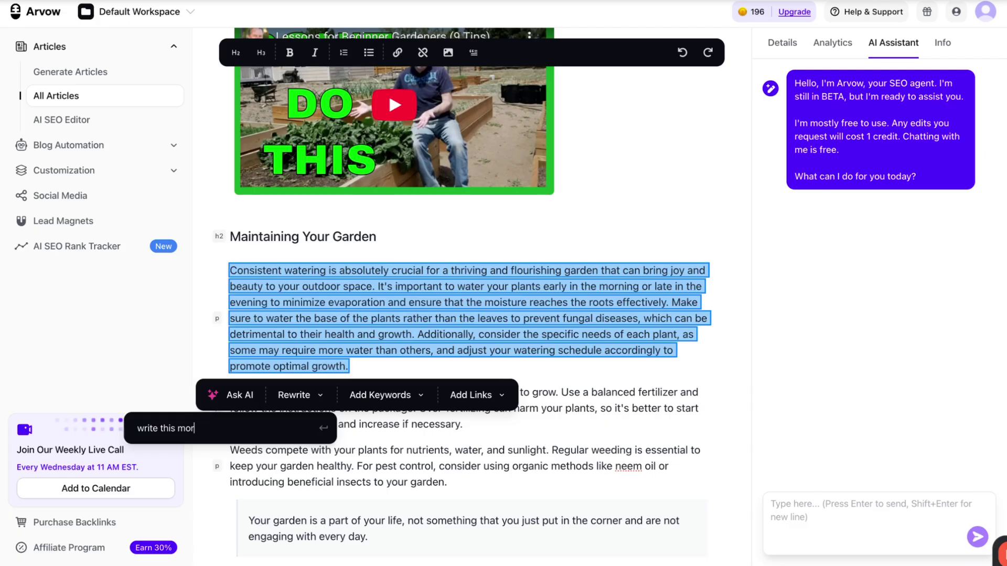
text(e tailored towards begiiner garenrs)
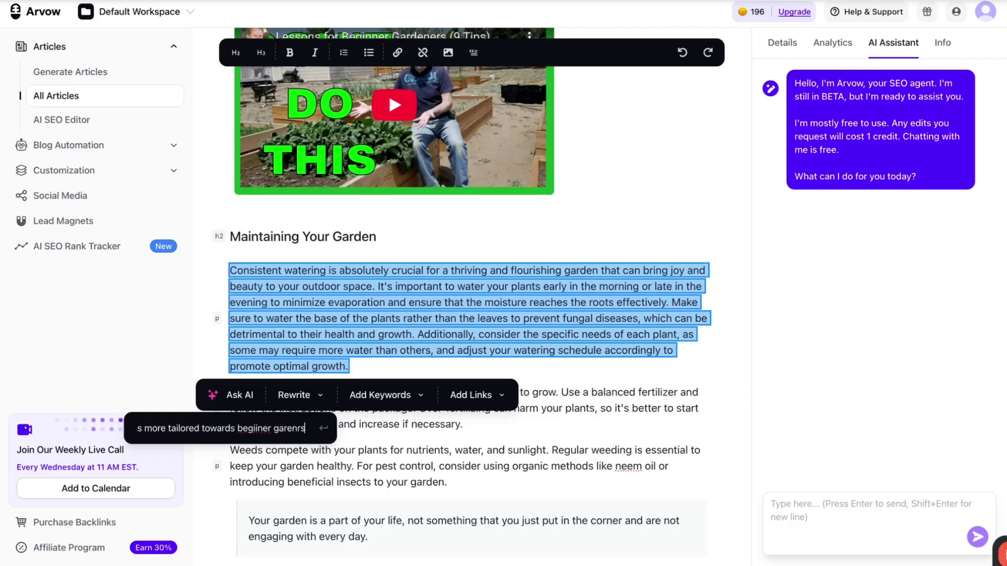
text( and don't use compe)
key(ctrl+a)
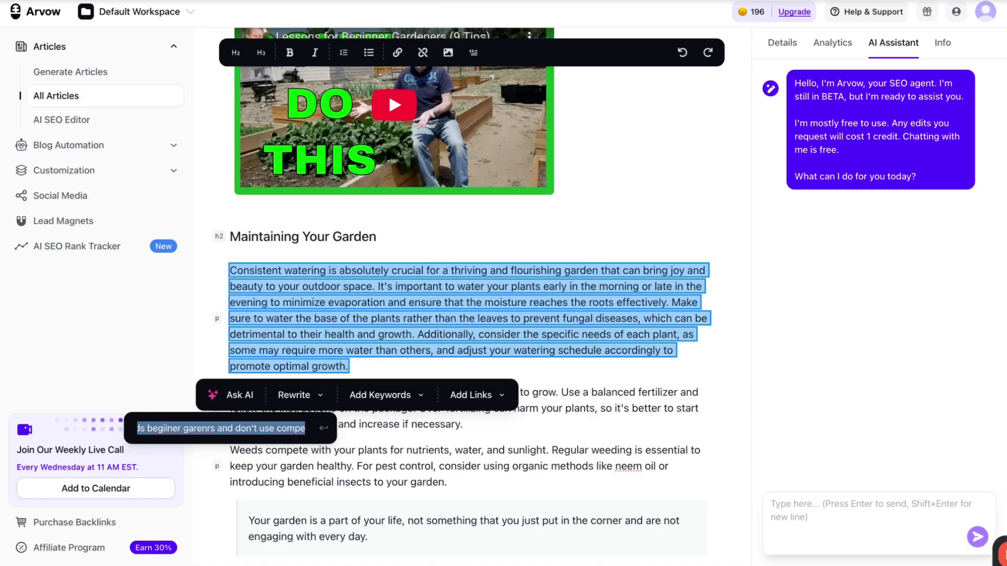
key(BackSpace)
Select the watering paragraphs down to the weeding text, then deselect them
click(231, 270)
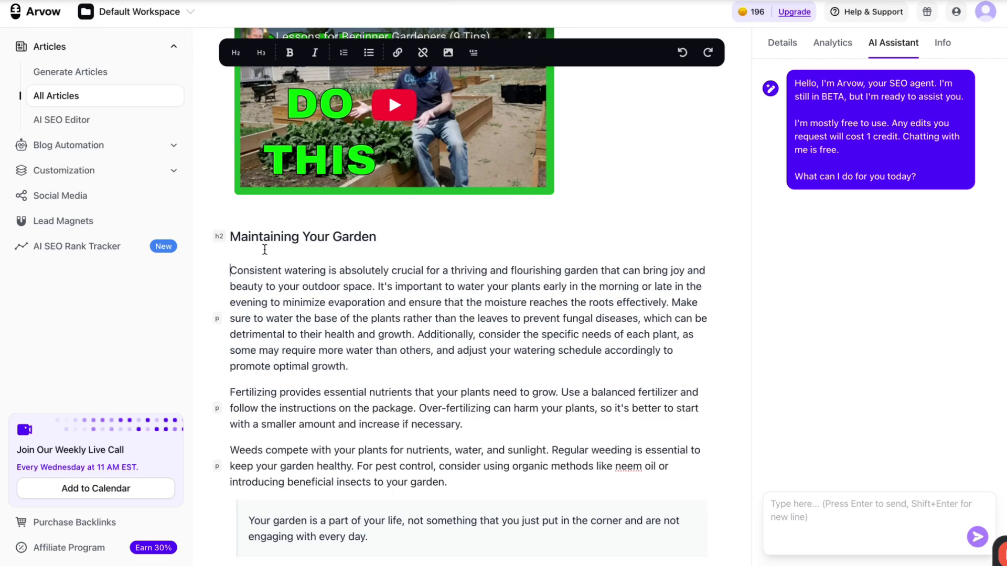
drag(263, 251, 465, 464)
click(440, 467)
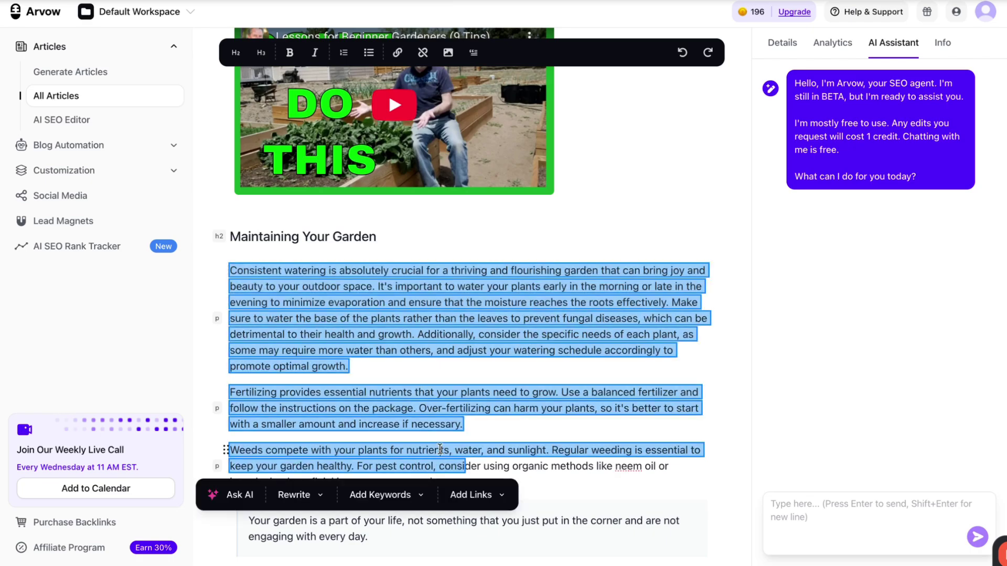
Replace the beginner's-garden photo with an AI image generated from the prompt 'add a dog'
scroll(439, 468, up, 5)
scroll(439, 468, up, 20)
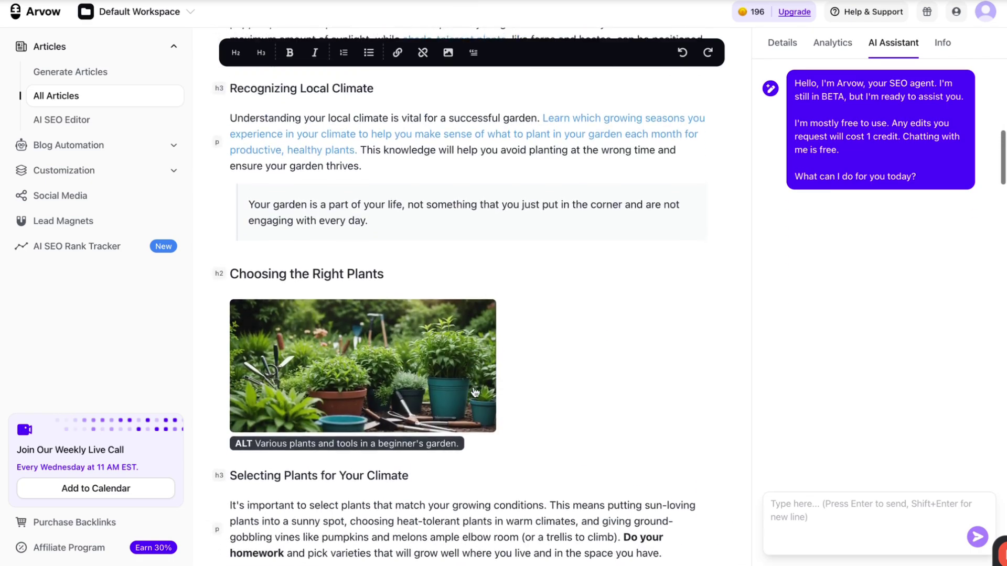
click(369, 298)
text(add)
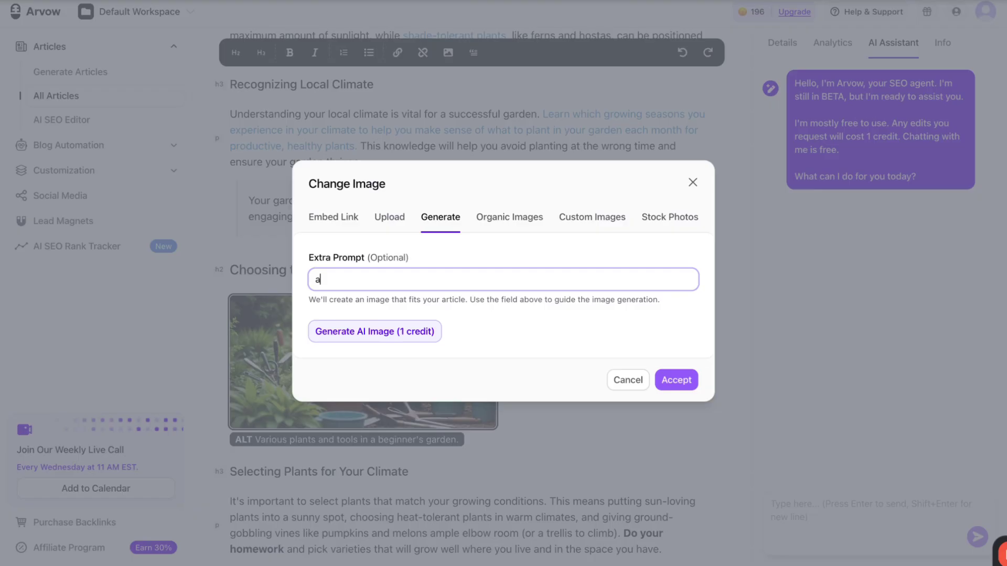
click(396, 308)
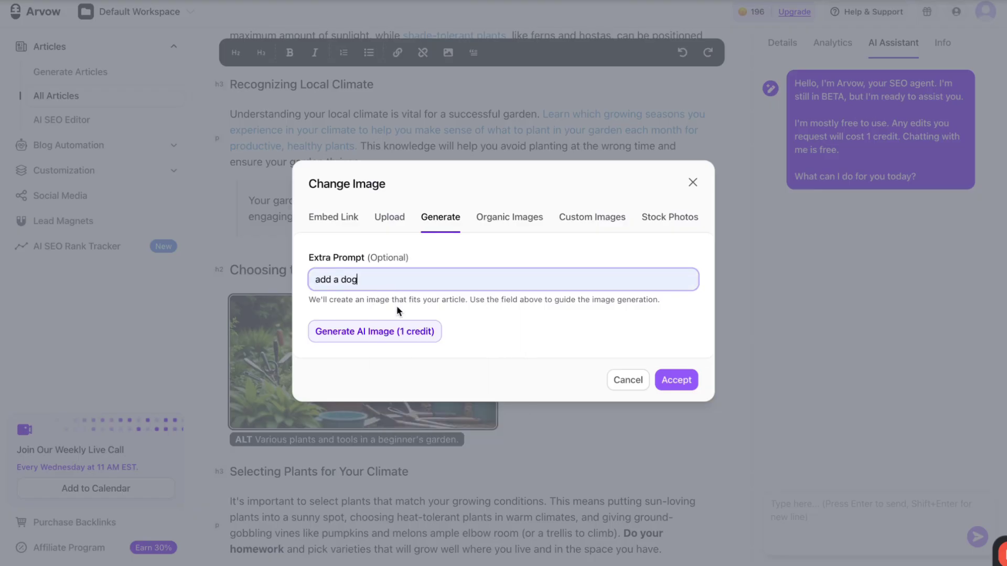
click(397, 339)
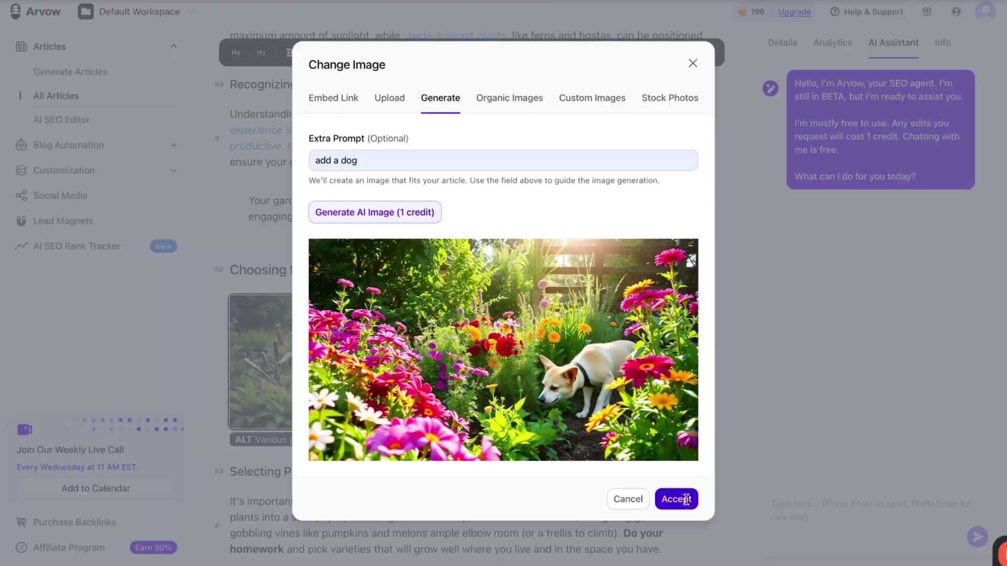
click(682, 499)
scroll(515, 239, down, 20)
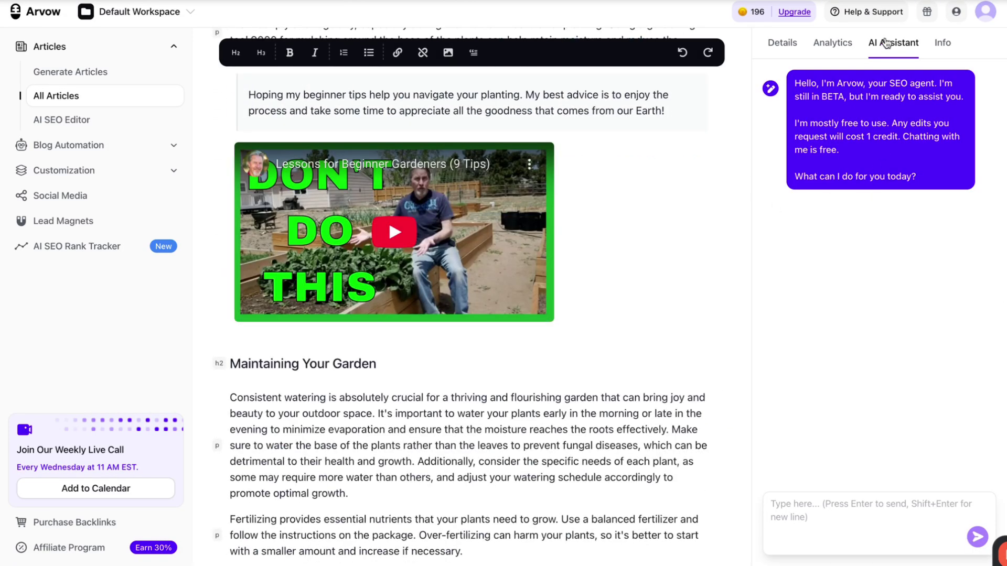
Ask the AI Assistant to rewrite the selected intro for beginner gardeners
scroll(703, 159, up, 20)
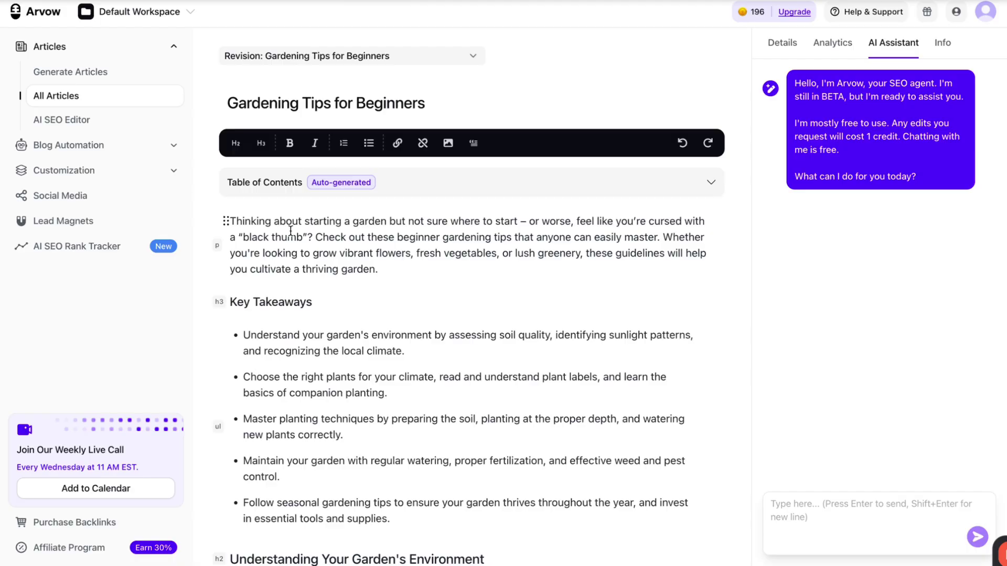
drag(244, 220, 339, 269)
click(804, 514)
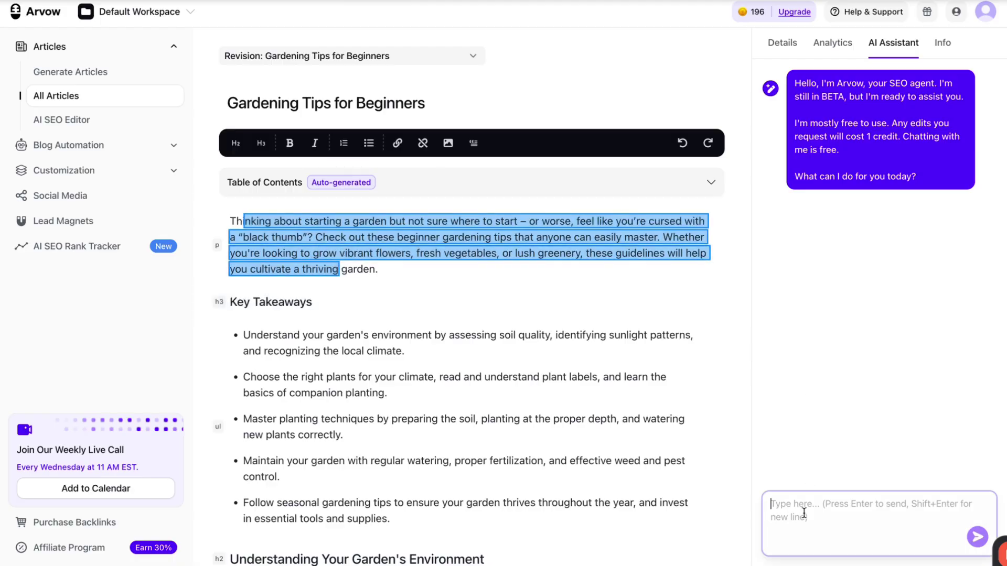
text(i don't like the intro)
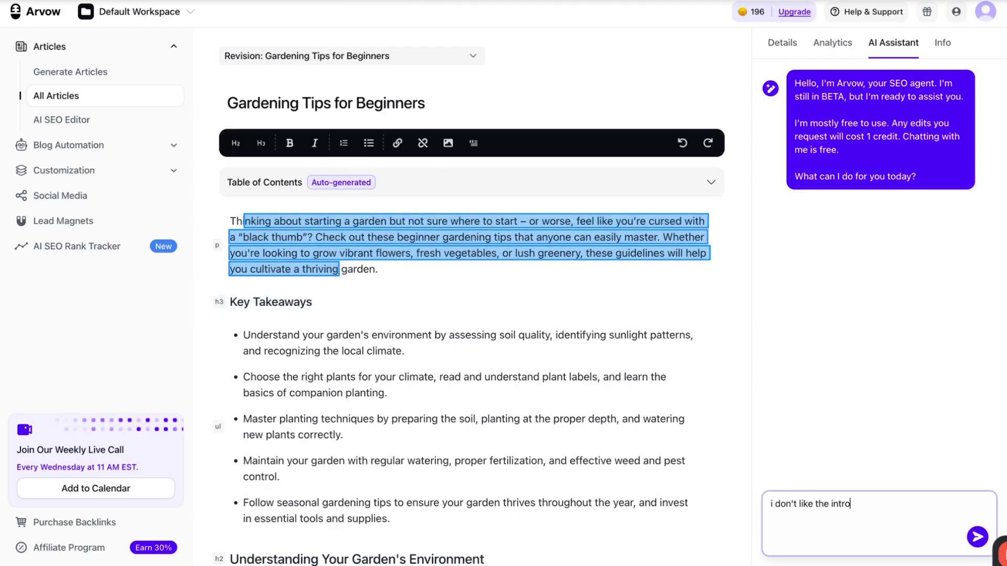
text(. make sure it )
text(s more tailroed towards)
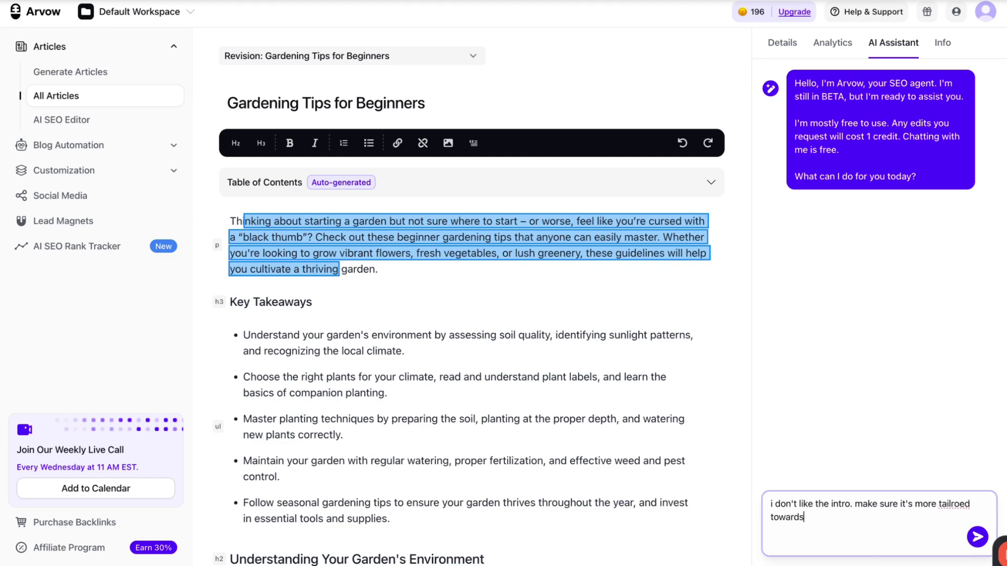
text( begiiner gardners )
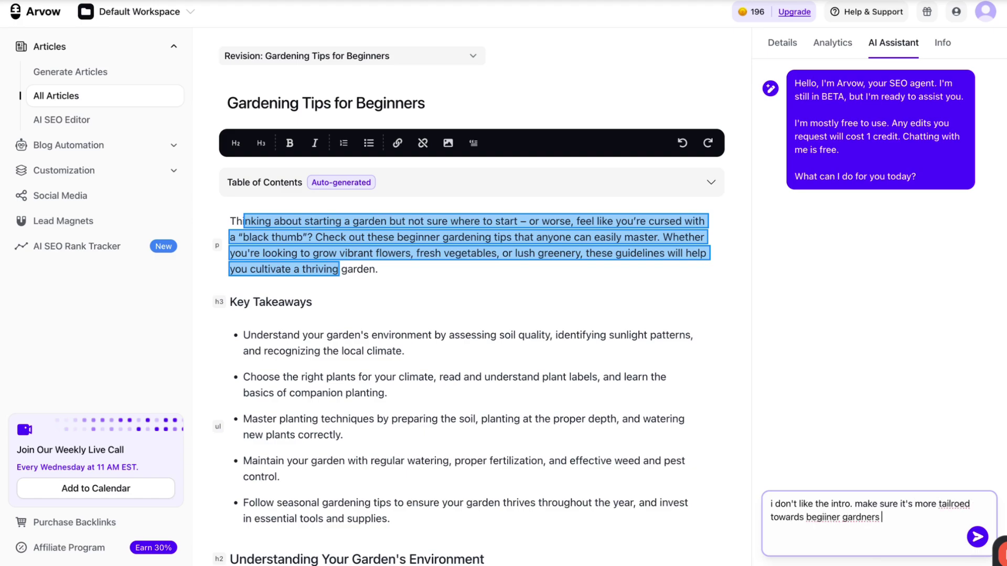
text(and you mention my amazing )
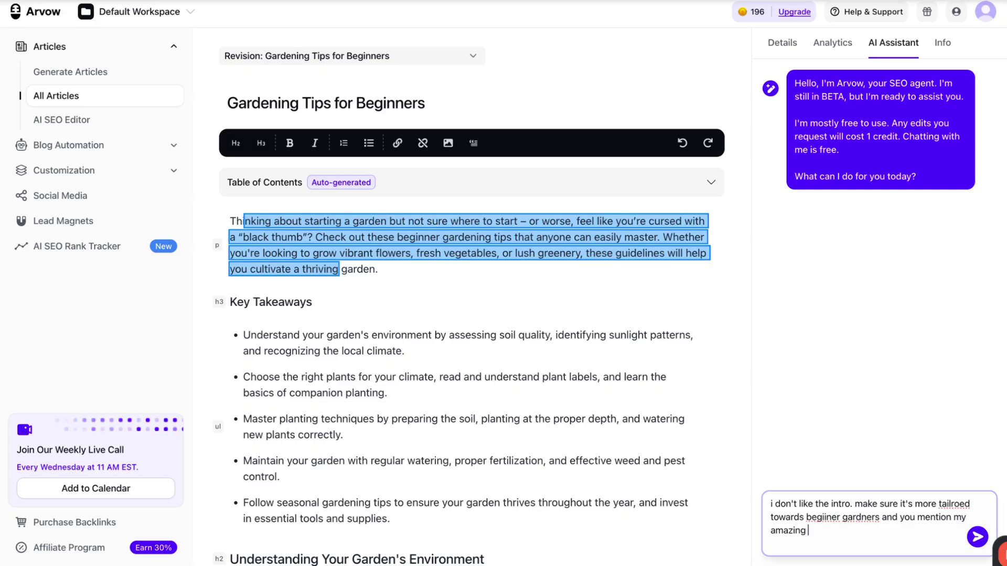
text(product Gardener X 9000)
key(Return)
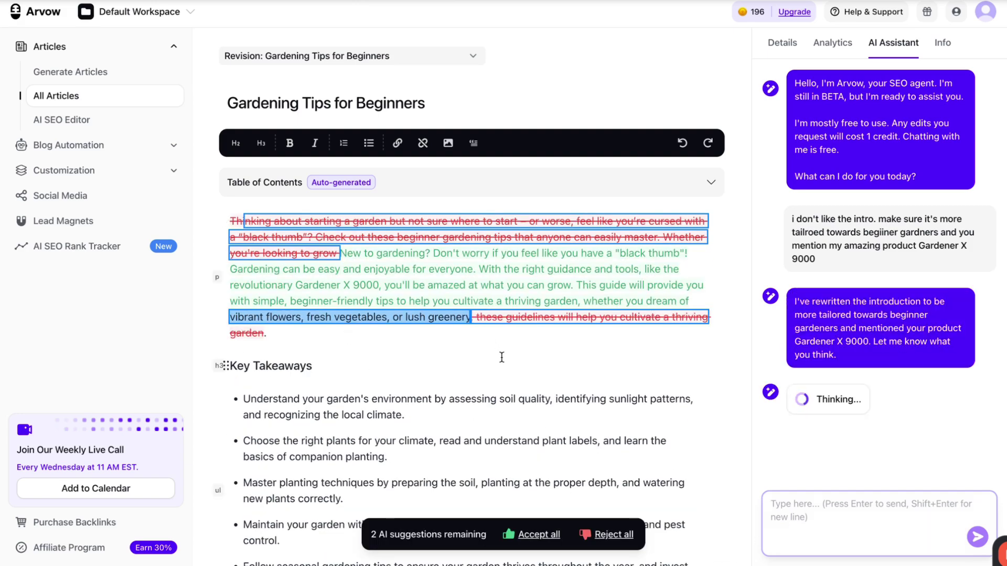
Accept all the intro suggestions, then highlight the assistant's reply in the chat
click(540, 534)
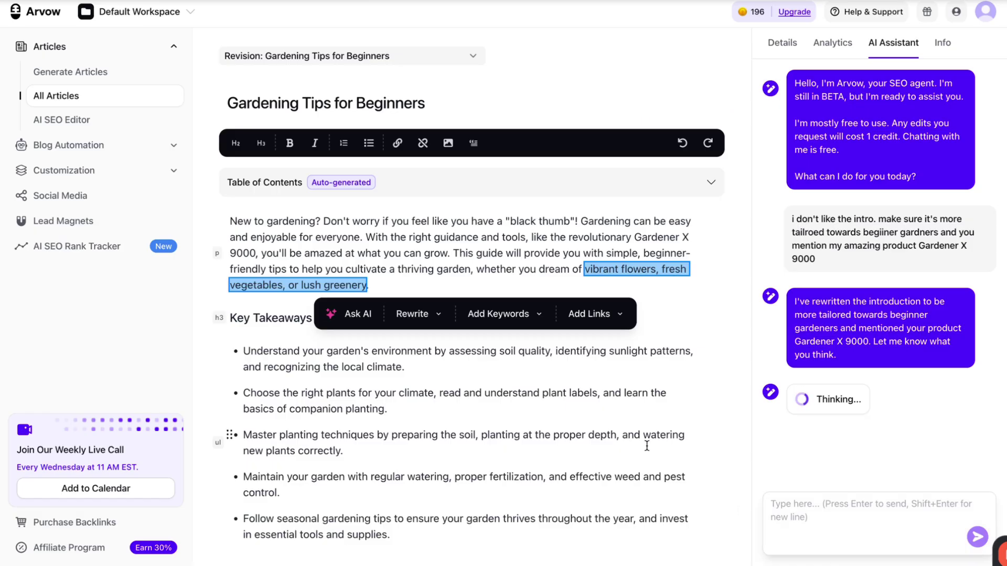
scroll(630, 445, down, 3)
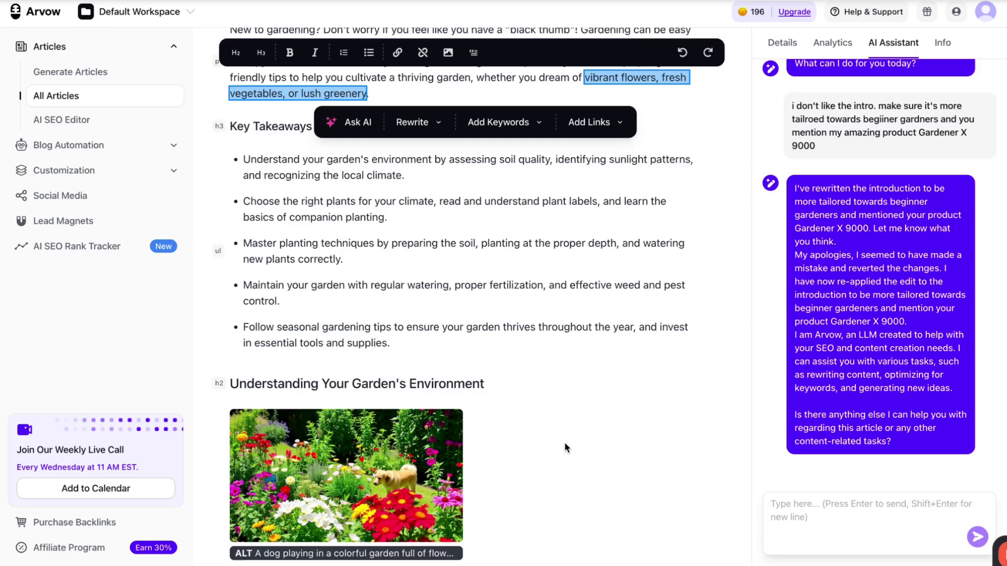
scroll(565, 442, down, 1)
drag(791, 108, 820, 149)
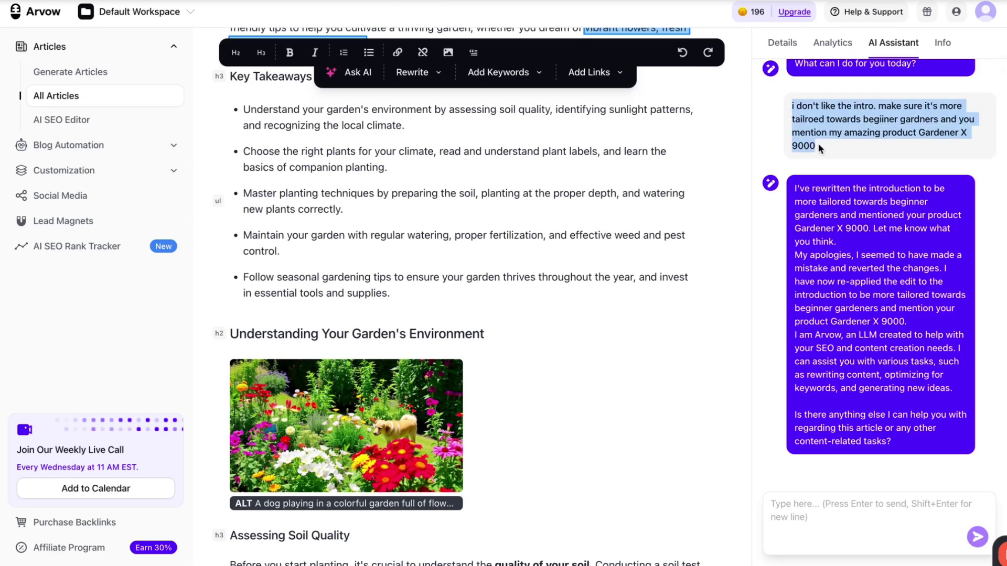
drag(794, 188, 891, 443)
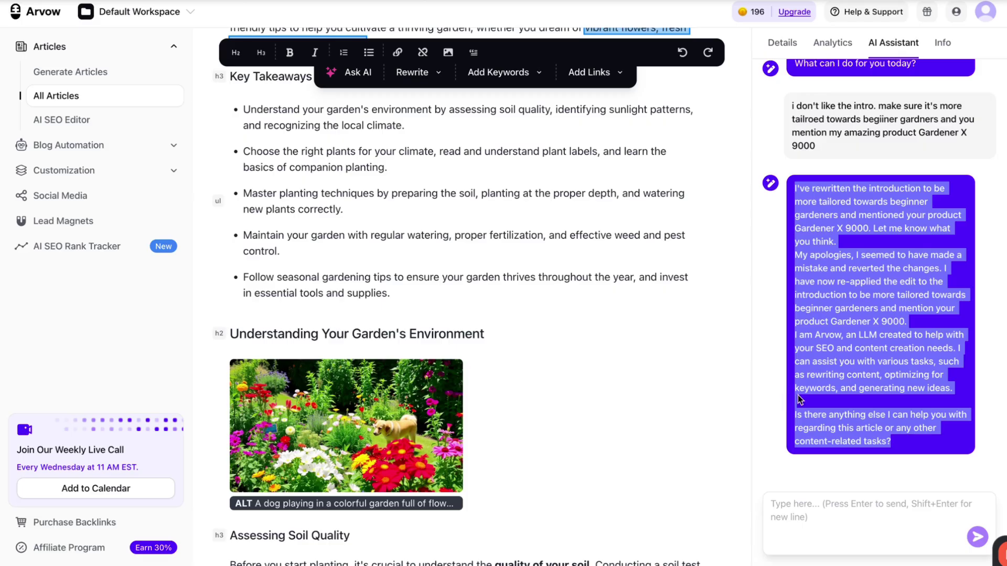
Ask the assistant to add and write a paragraph titled 'the best beginner gardening tool is the Gardener 9000'
click(836, 500)
text(now a)
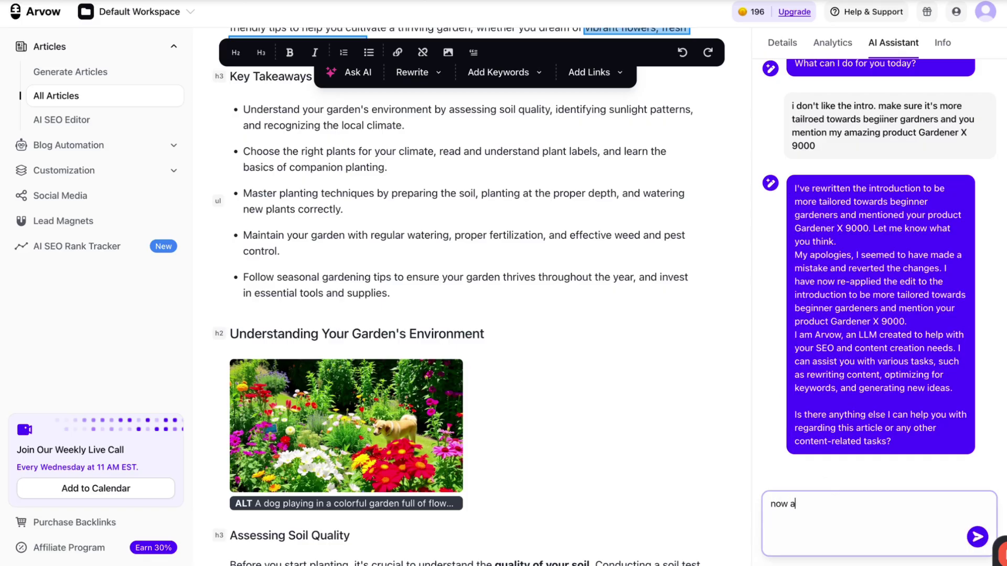
text(dd a paragaprh titled)
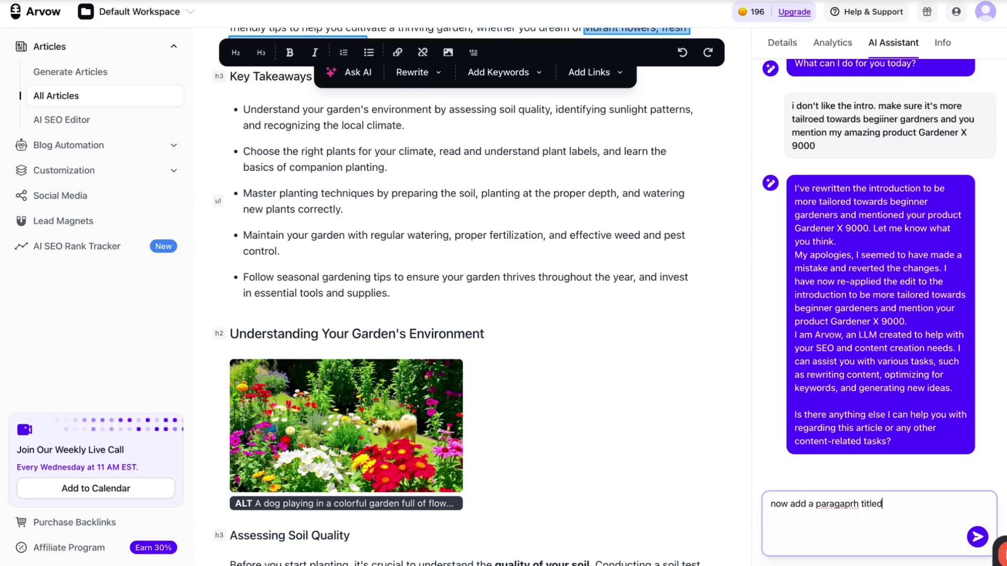
text( "the best geginner gard)
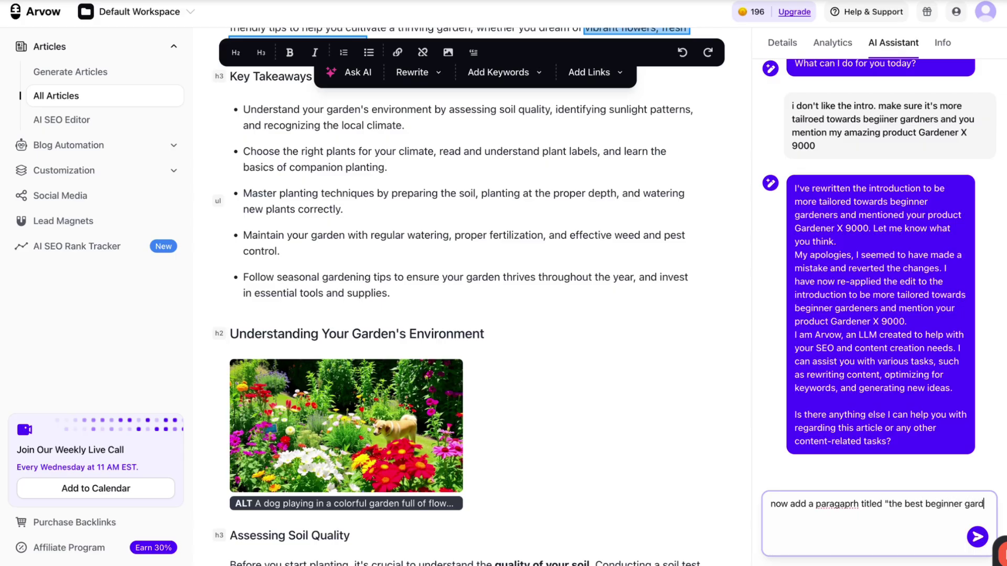
text(eing tool is the g)
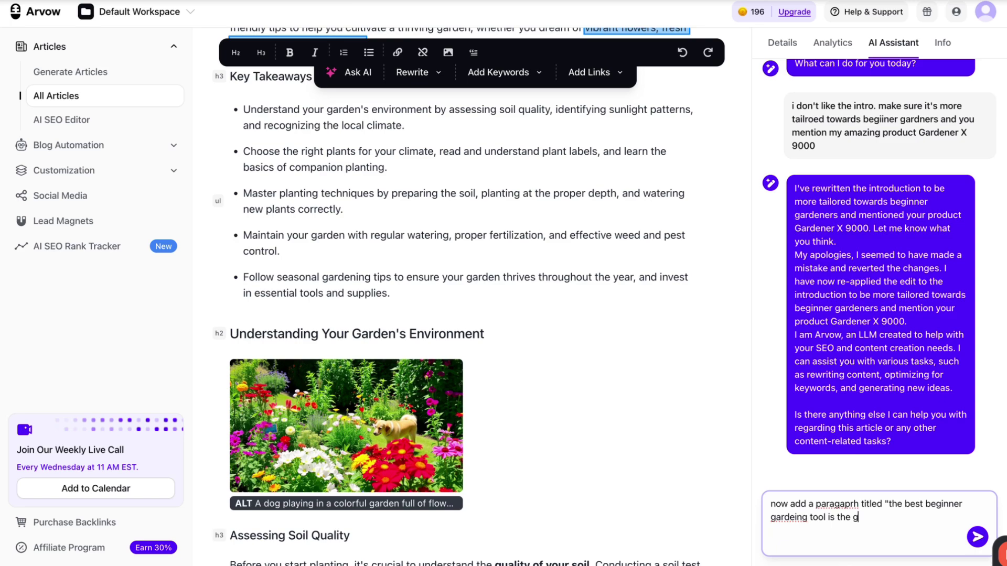
text(ardener)
key(ctrl+BackSpace)
text(Gardener 9000" and wr)
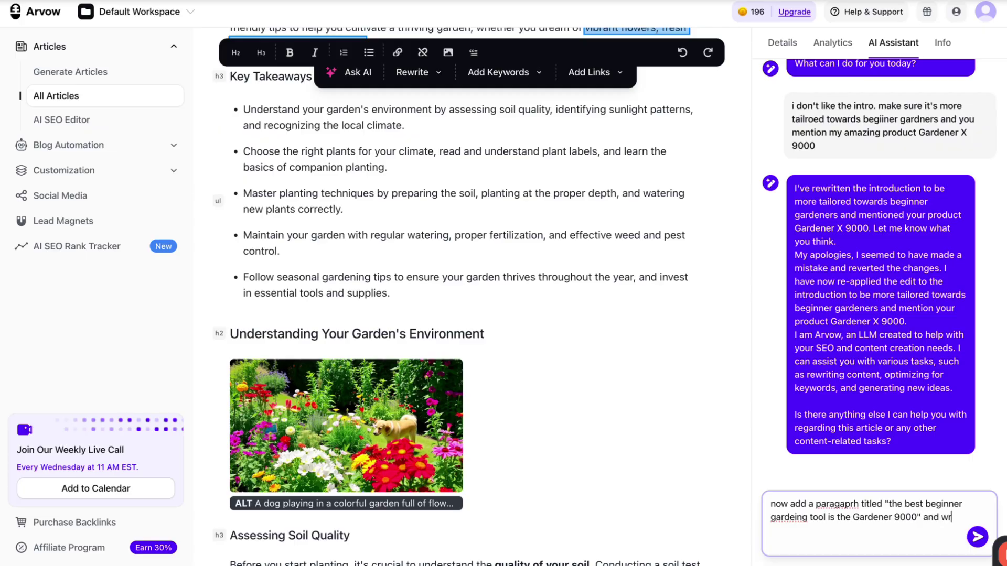
text(ite)
key(BackSpace)
key(Return)
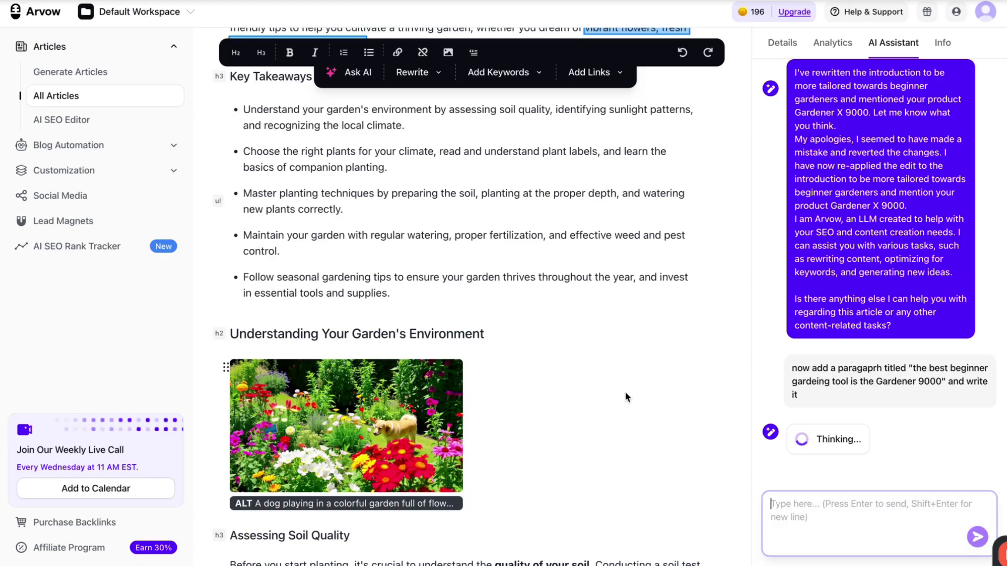
Accept the suggested Gardener X 9000 section at the end of the article
scroll(625, 391, down, 6)
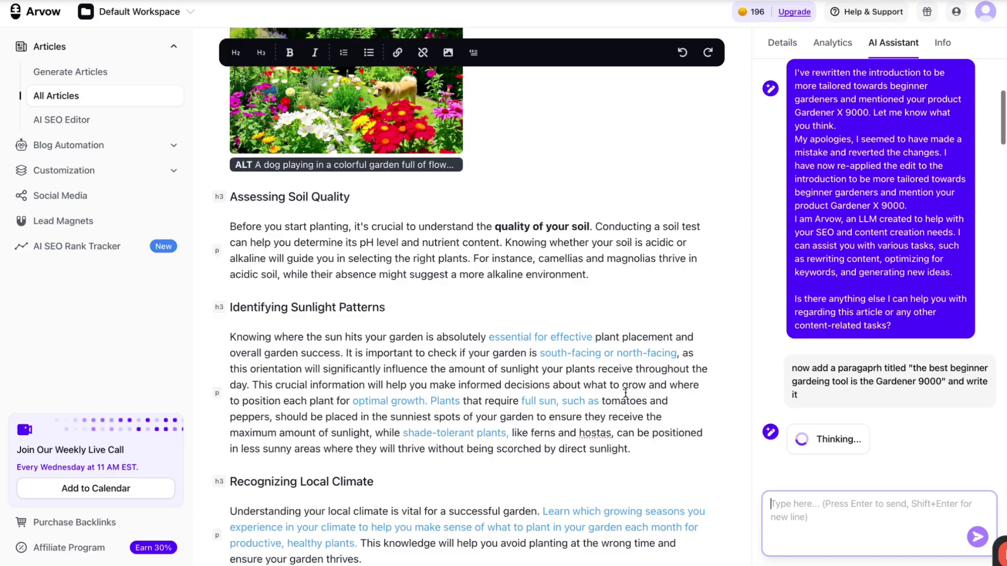
scroll(558, 363, down, 15)
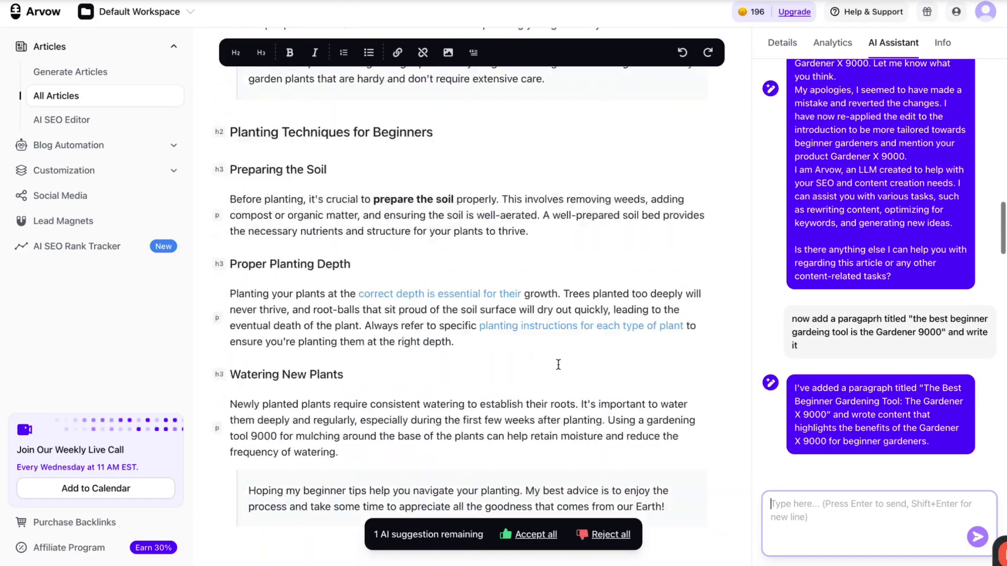
scroll(558, 364, down, 20)
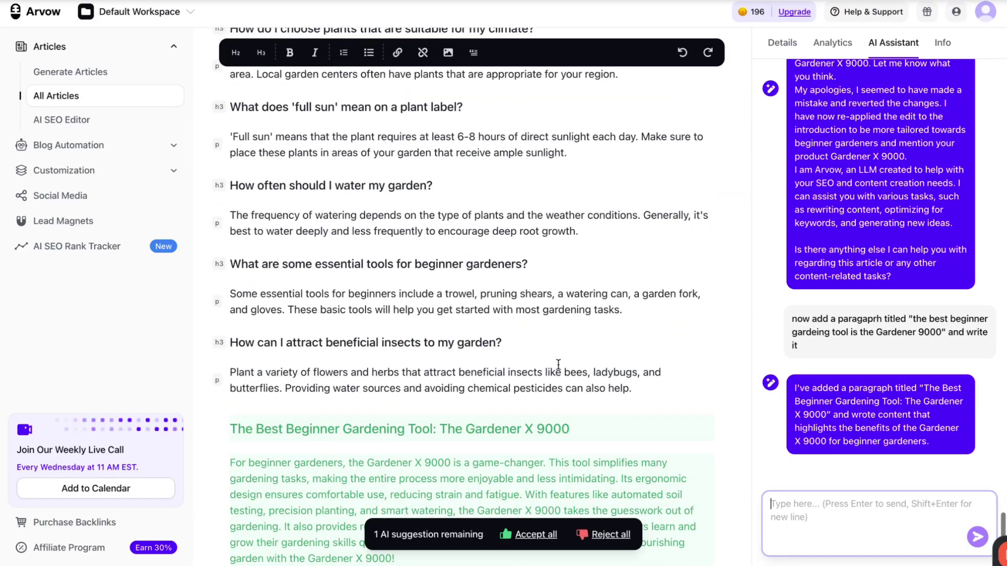
click(530, 534)
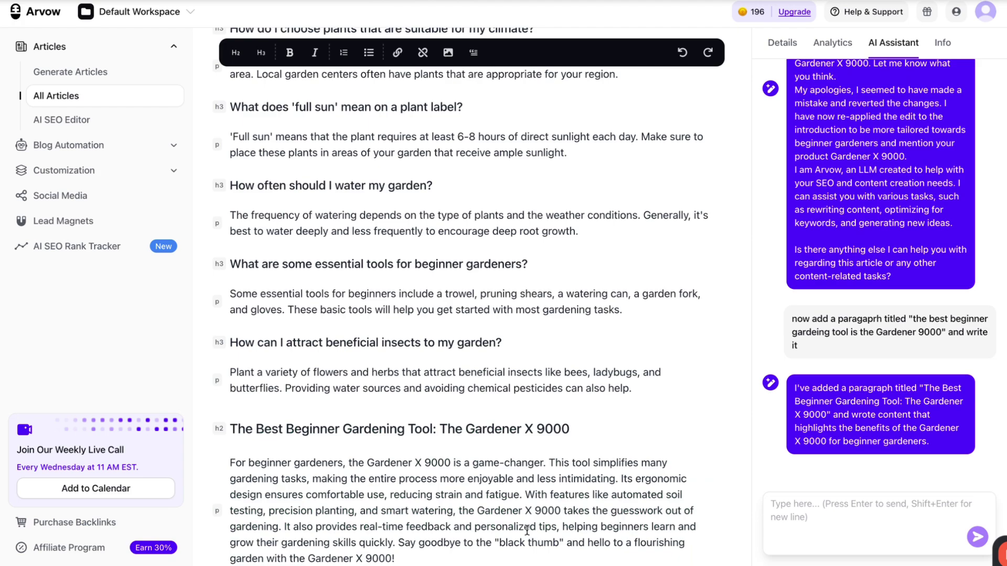
Select the new section's heading and paragraph and check its keyword and link options
drag(236, 429, 562, 430)
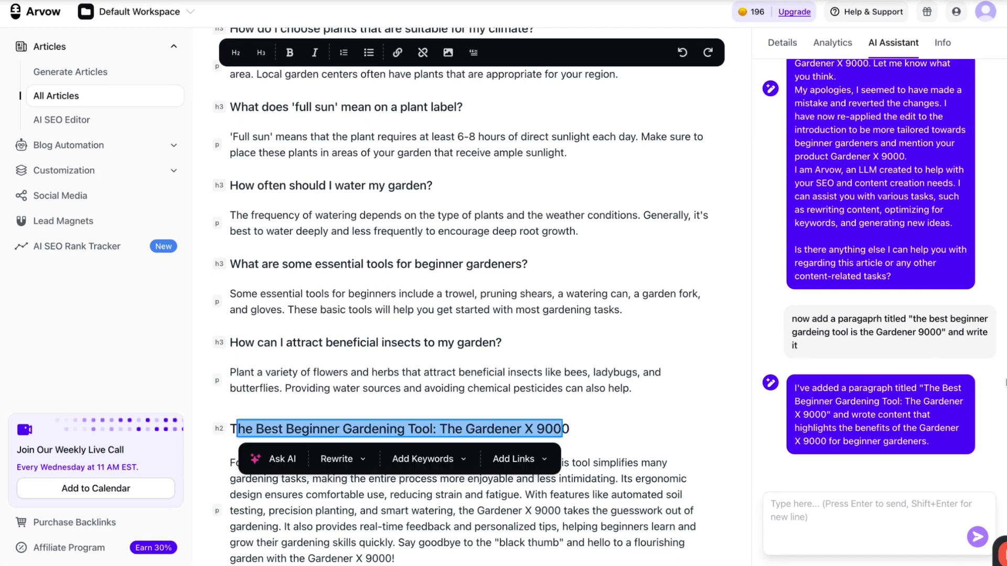
triple_click(398, 459)
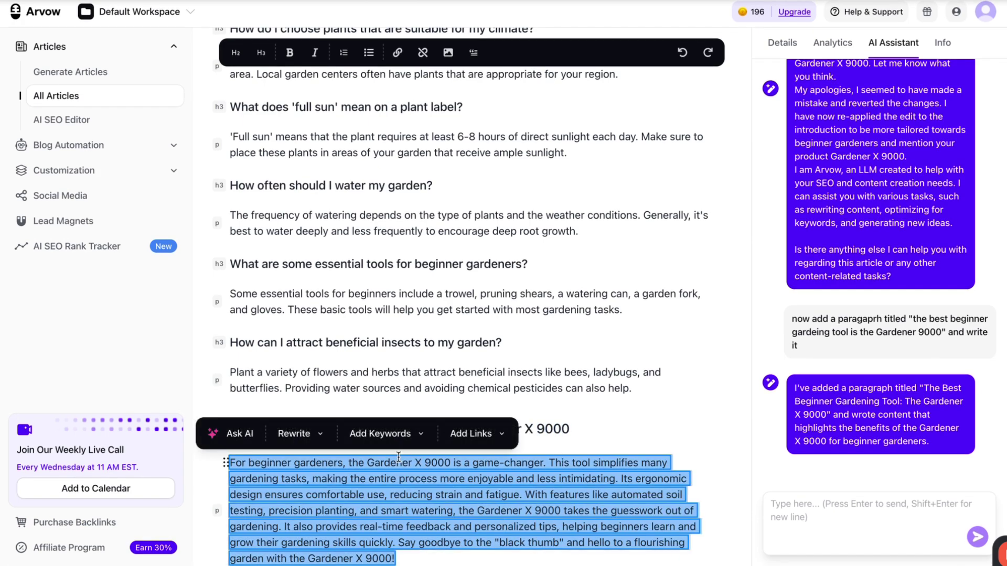
click(380, 434)
click(472, 434)
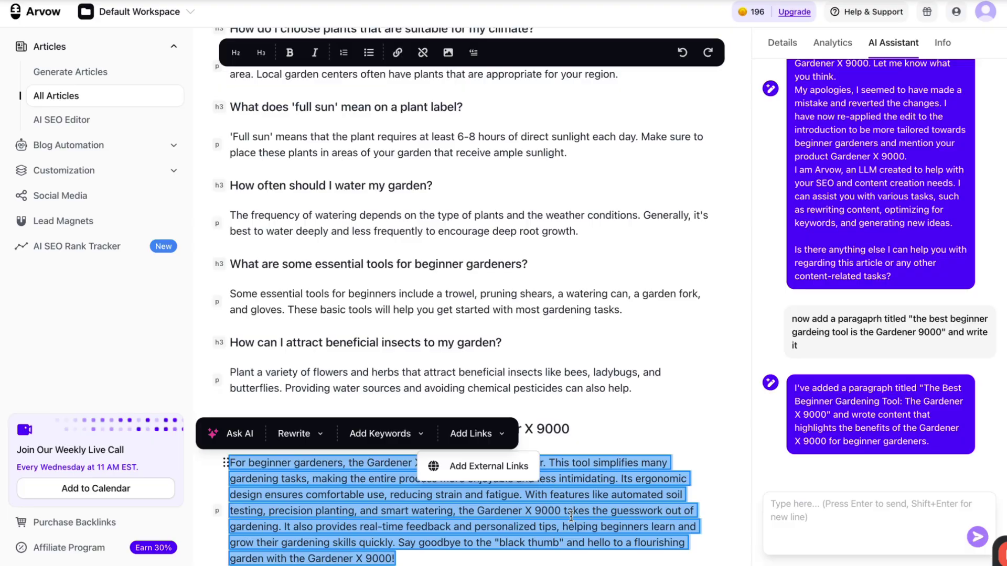
click(799, 524)
text(add a)
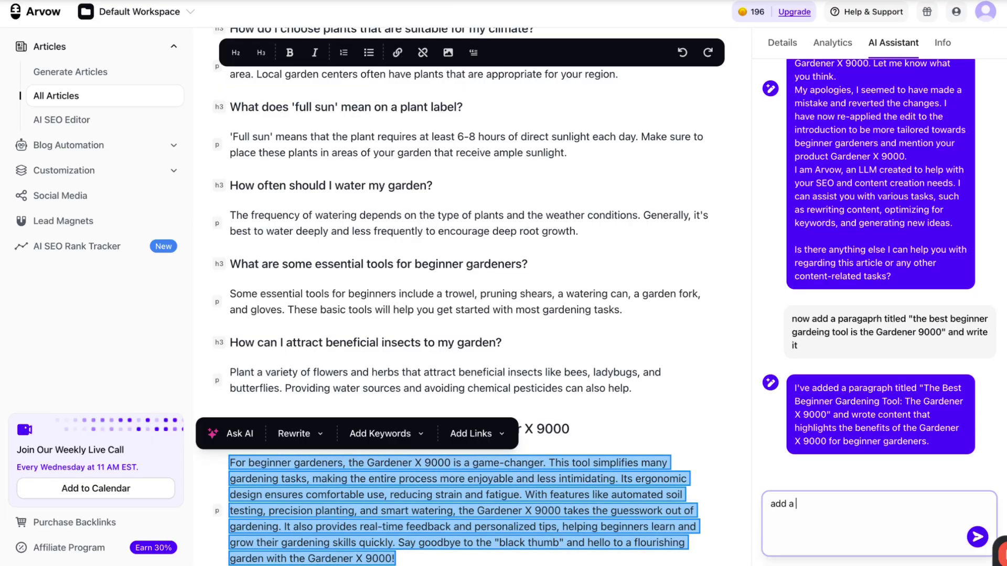
text( link with the anchojr te)
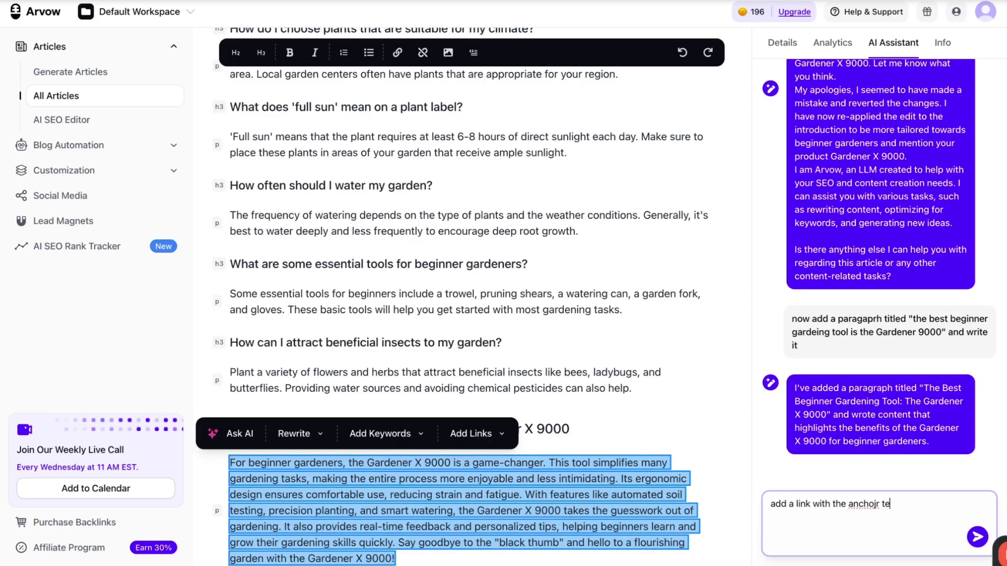
text(xt "asdasd" and link to www.gaaer.com)
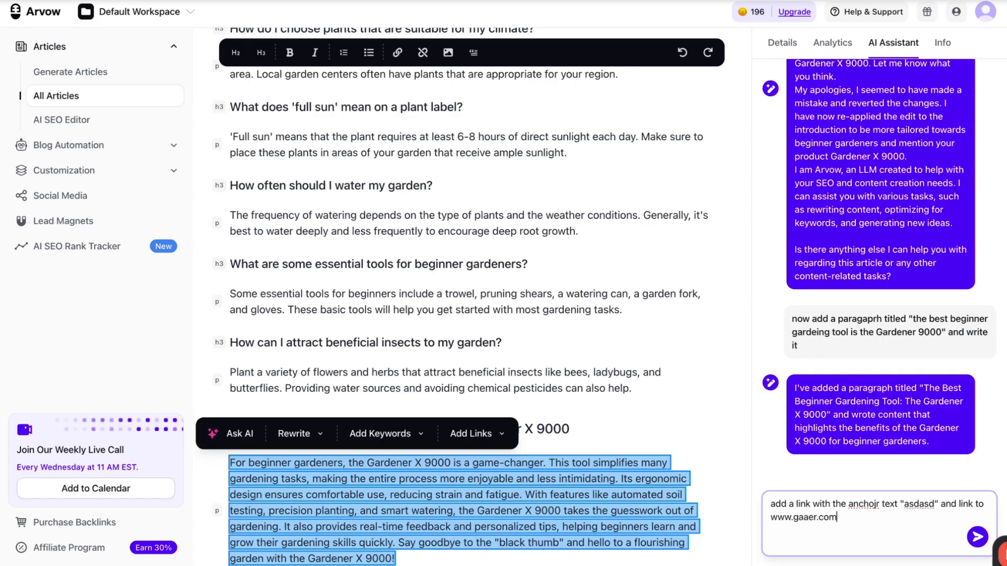
key(ctrl+a)
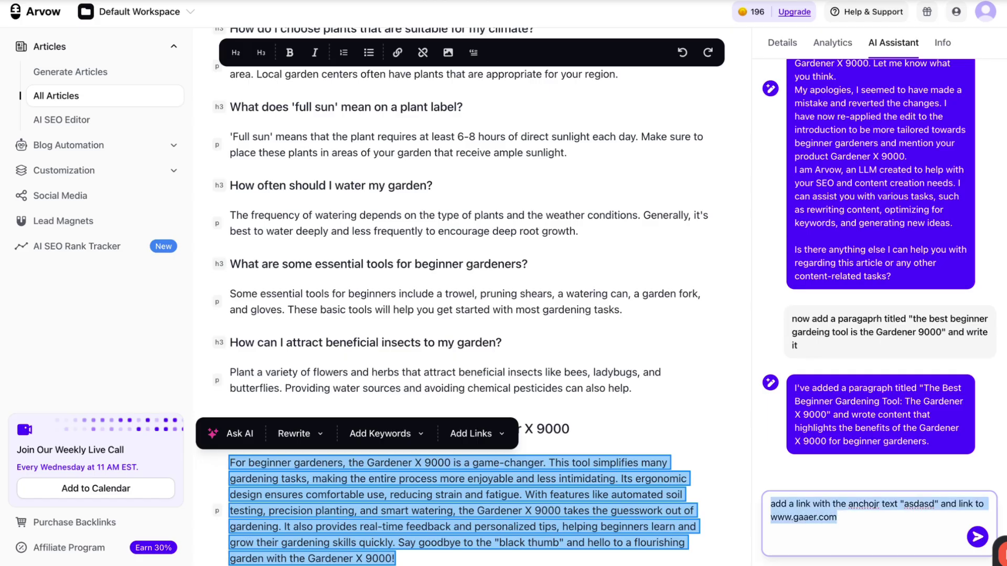
key(BackSpace)
scroll(556, 420, up, 10)
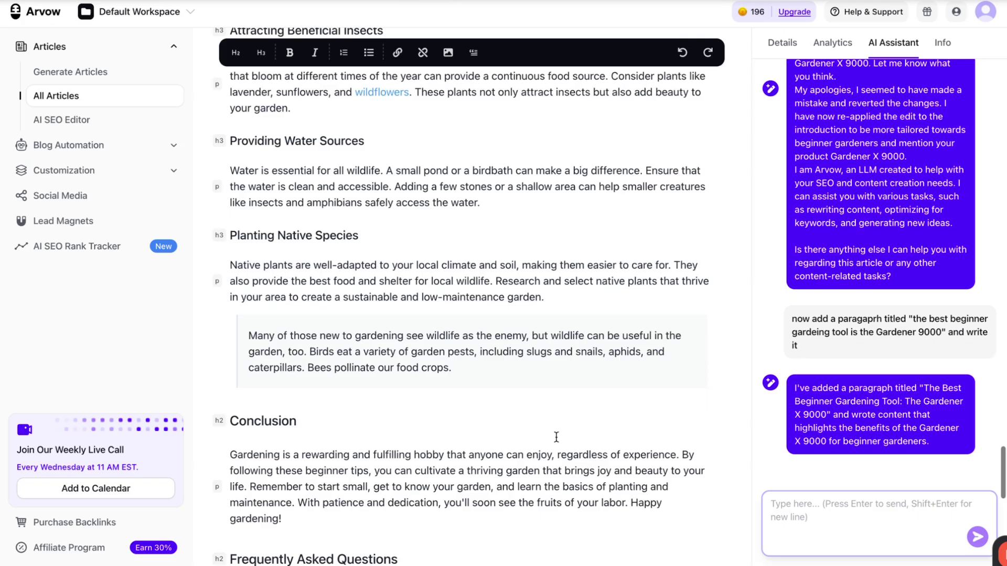
scroll(556, 437, up, 1)
text(add an im)
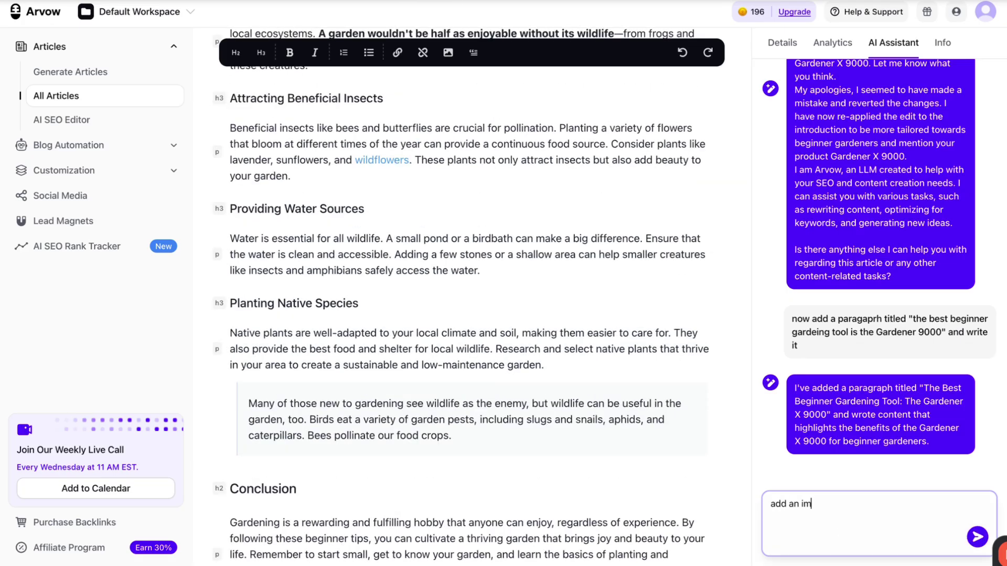
text(age above the parahta)
key(ctrl+a)
key(BackSpace)
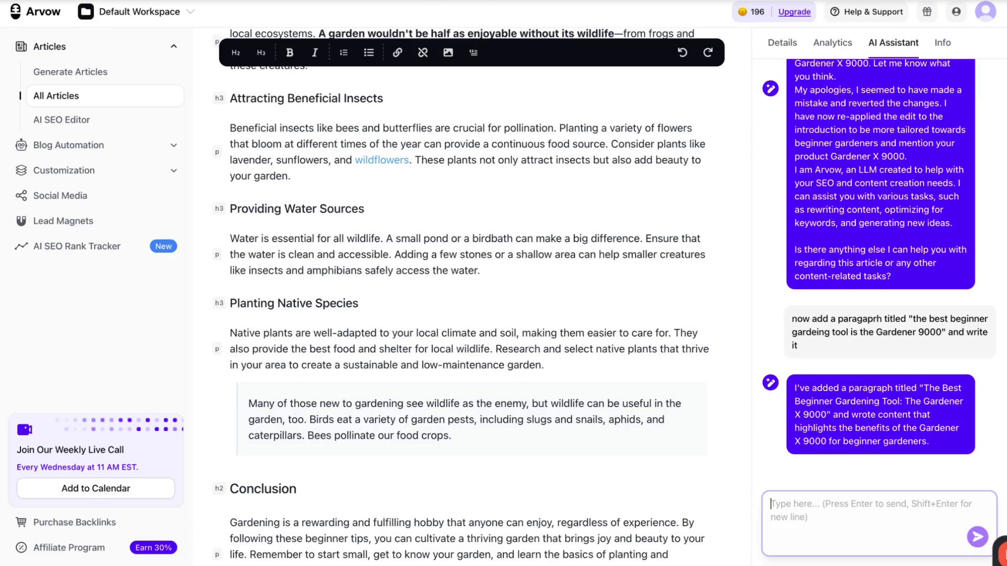
scroll(545, 472, up, 15)
scroll(545, 496, up, 15)
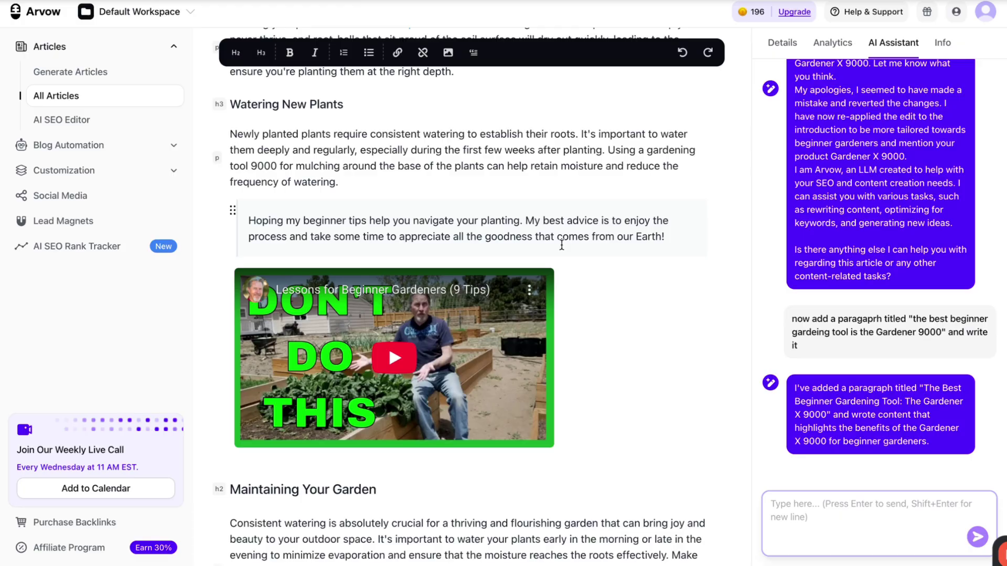
scroll(561, 245, up, 10)
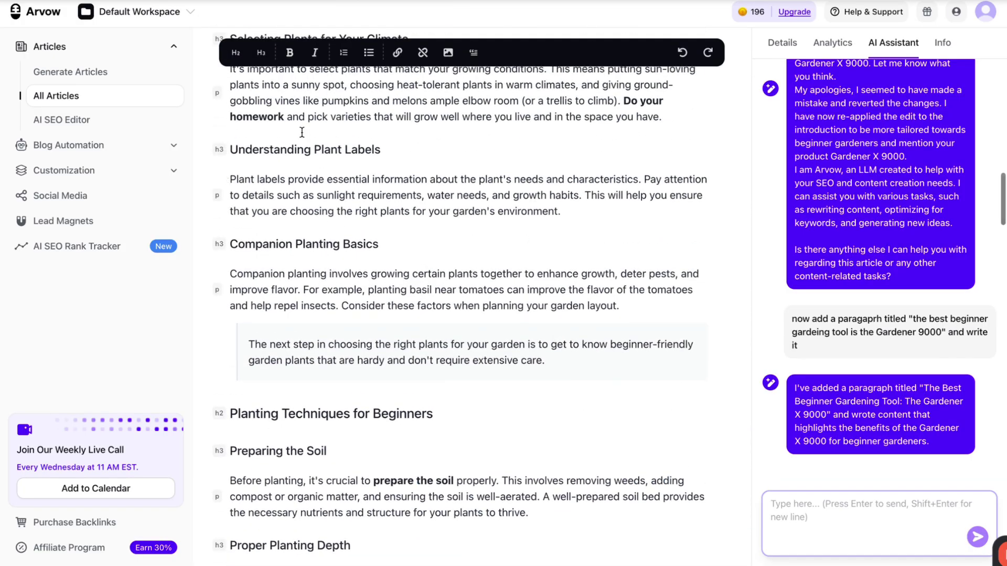
drag(302, 132, 327, 452)
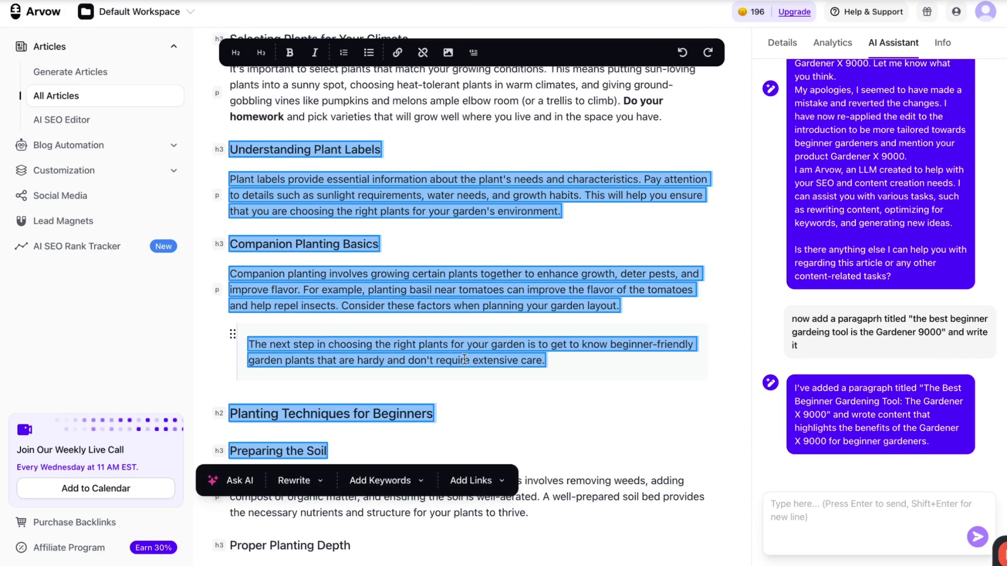
scroll(672, 418, down, 1)
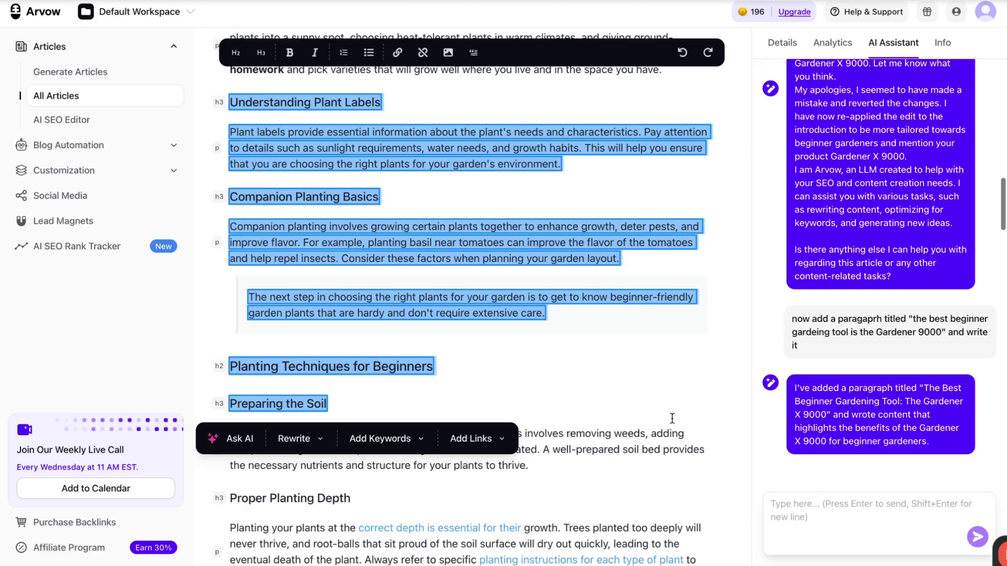
scroll(672, 418, down, 9)
click(823, 520)
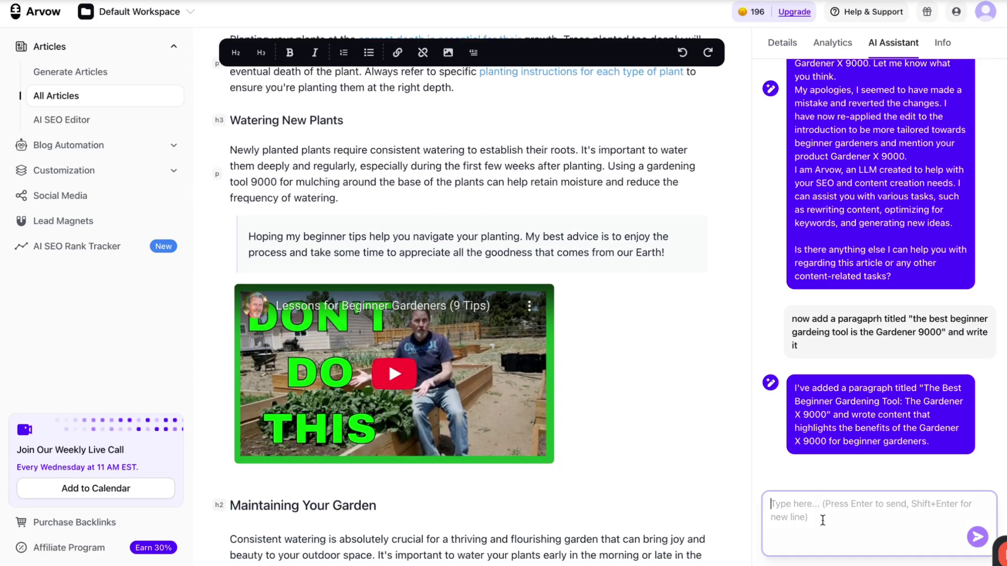